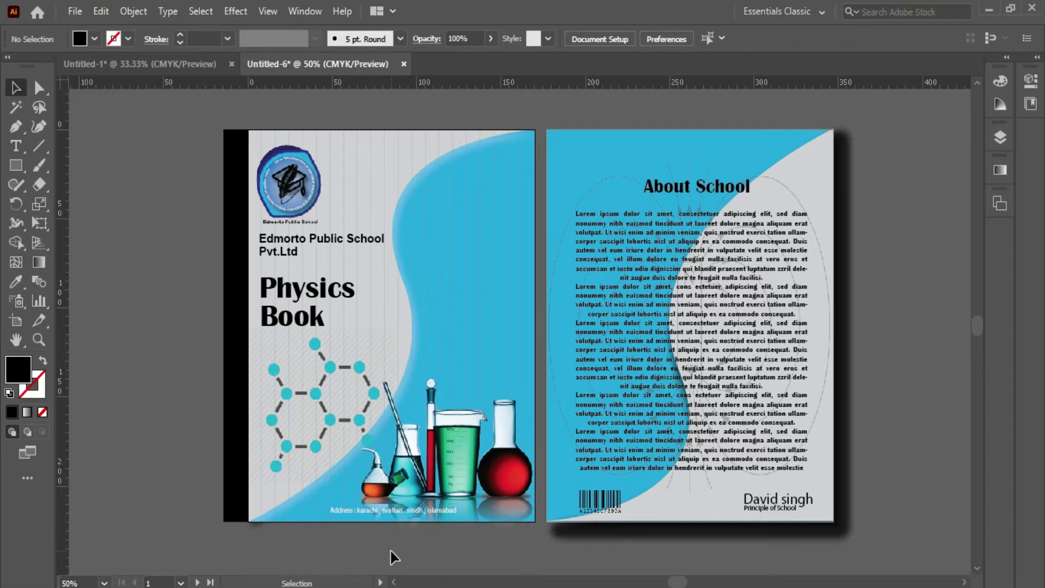
Step: Create a new 170 x 220 mm CMYK document with 10 artboards
key(a)
key(ctrl+n)
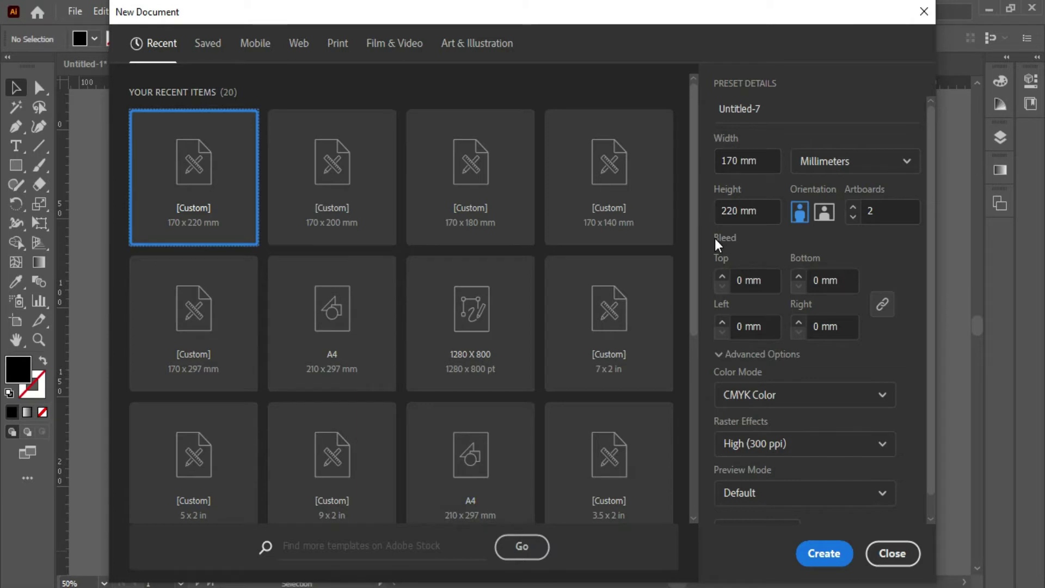
click(853, 207)
click(853, 207)
click(853, 207)
click(853, 207)
click(853, 208)
click(853, 208)
click(853, 208)
click(853, 208)
click(853, 208)
click(853, 208)
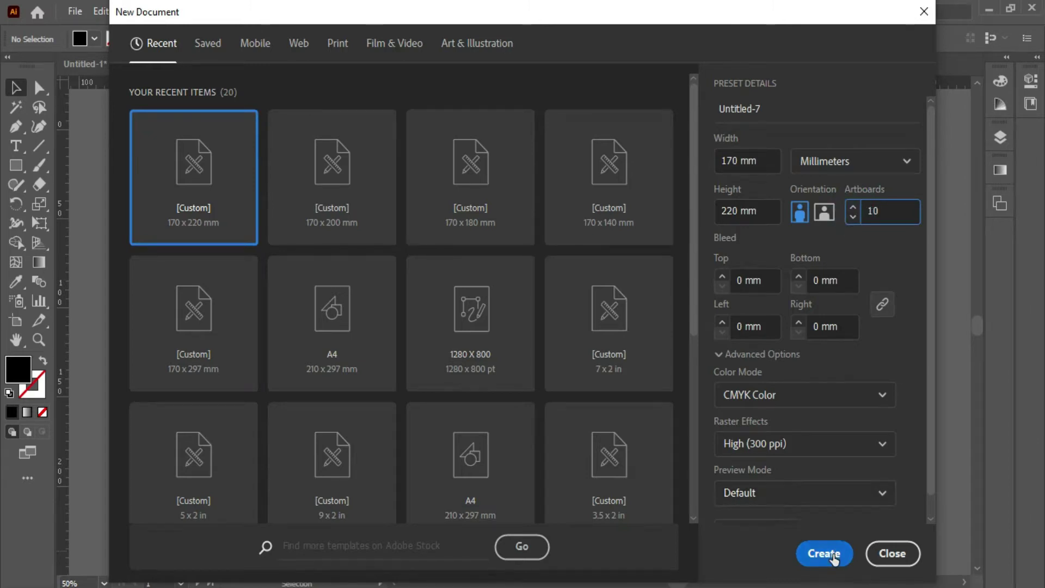
click(823, 553)
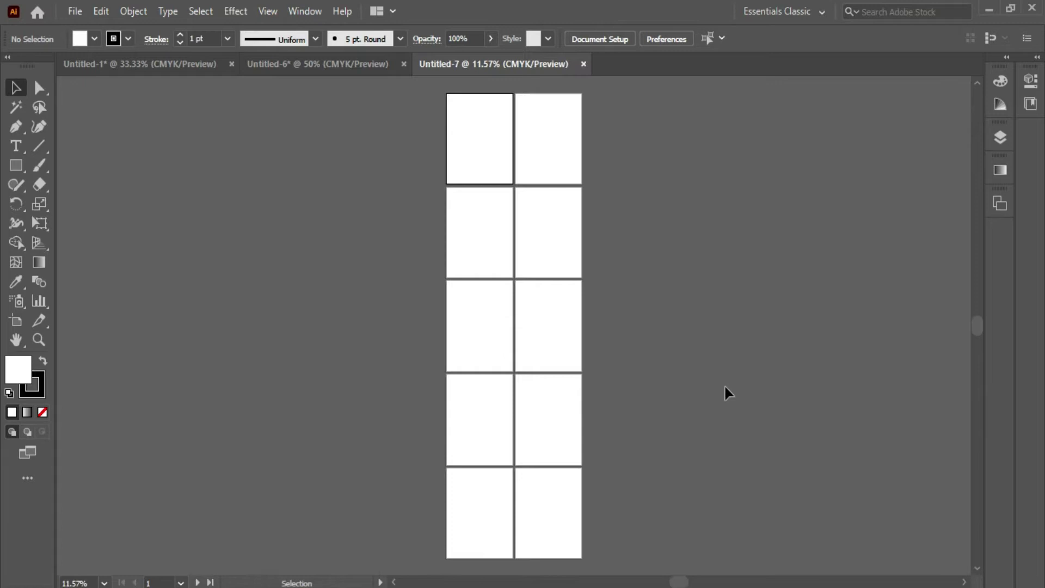
scroll(725, 387, up, 2)
scroll(724, 384, up, 2)
key(ctrl)
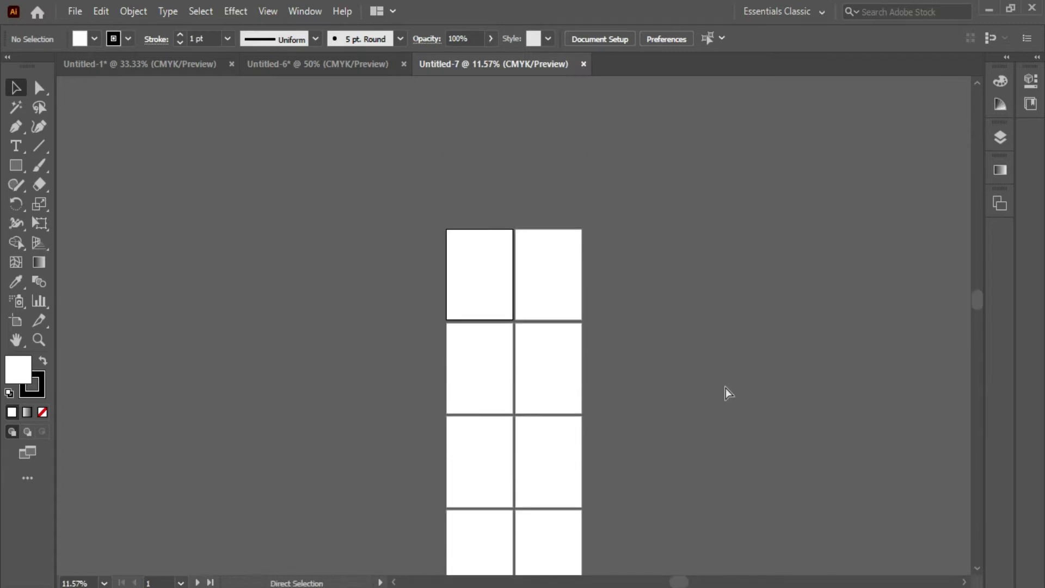
Step: Create a new 170 x 220 mm CMYK document with 2 artboards
key(ctrl+n)
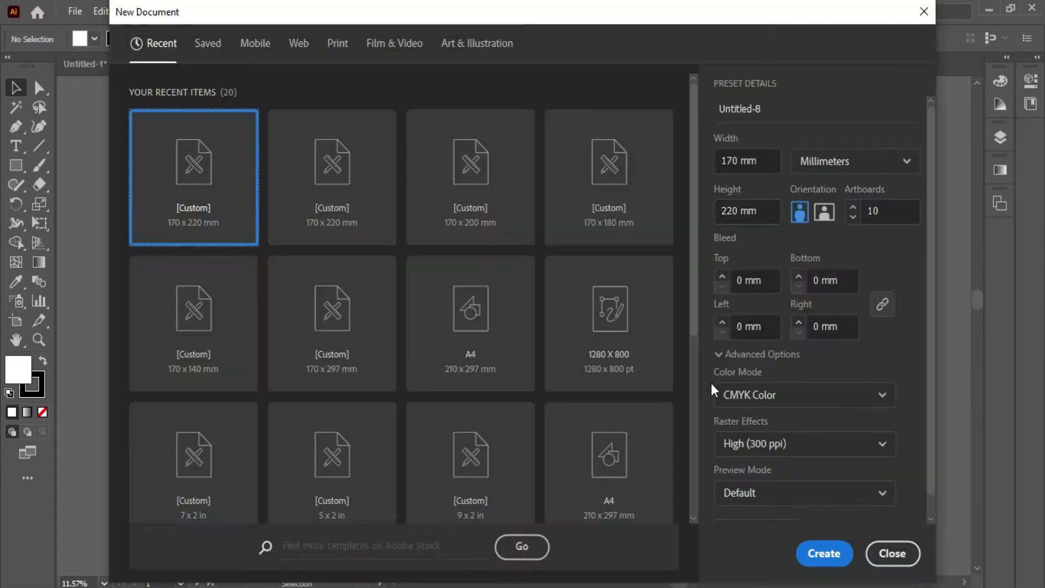
click(853, 217)
click(853, 216)
click(852, 217)
click(852, 218)
click(852, 219)
click(853, 218)
click(853, 218)
click(853, 218)
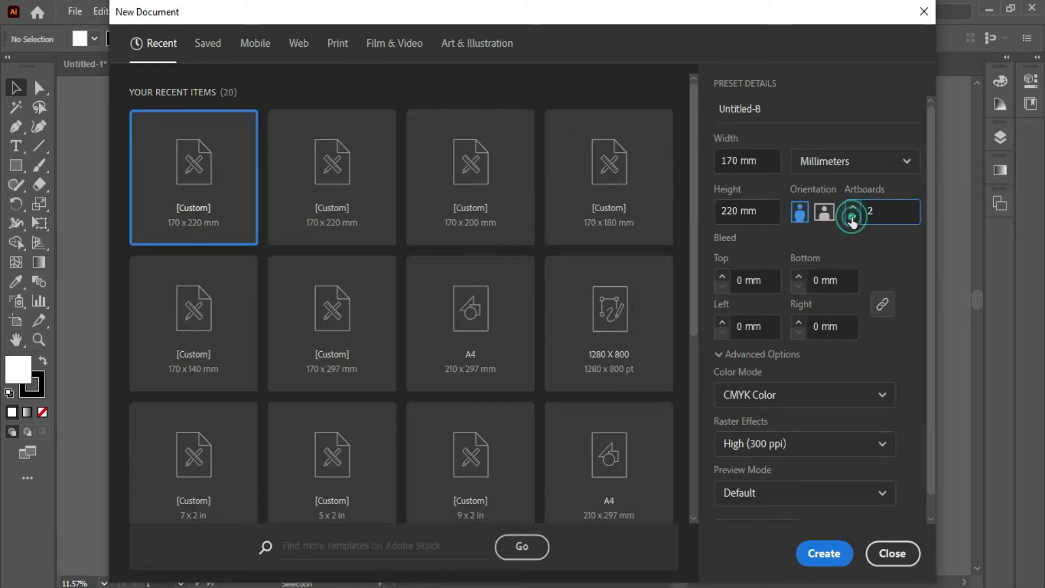
click(821, 553)
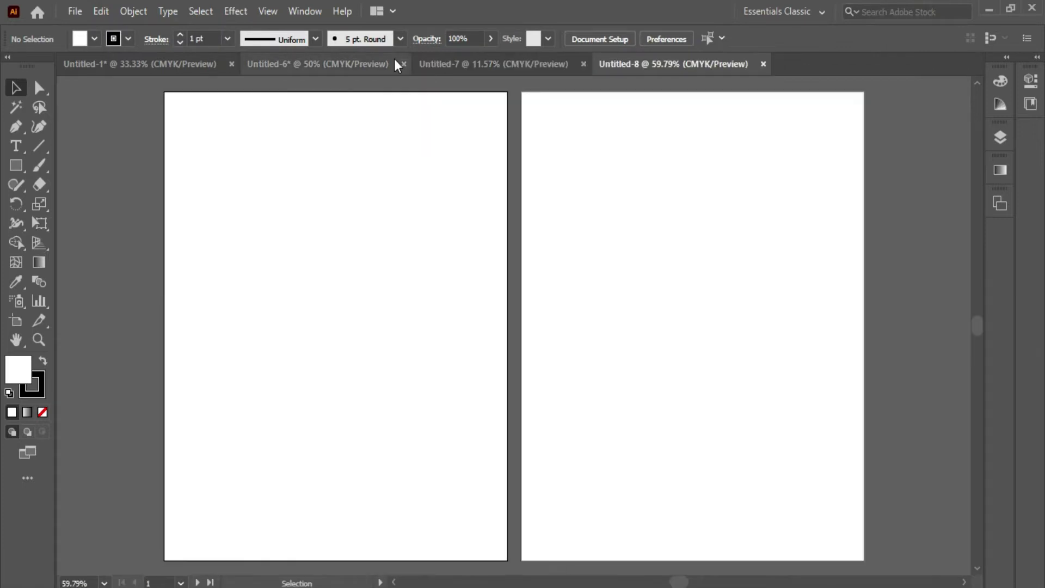
Step: Close the ten-artboard document Untitled-7 and return to the two-artboard document
click(516, 64)
click(583, 64)
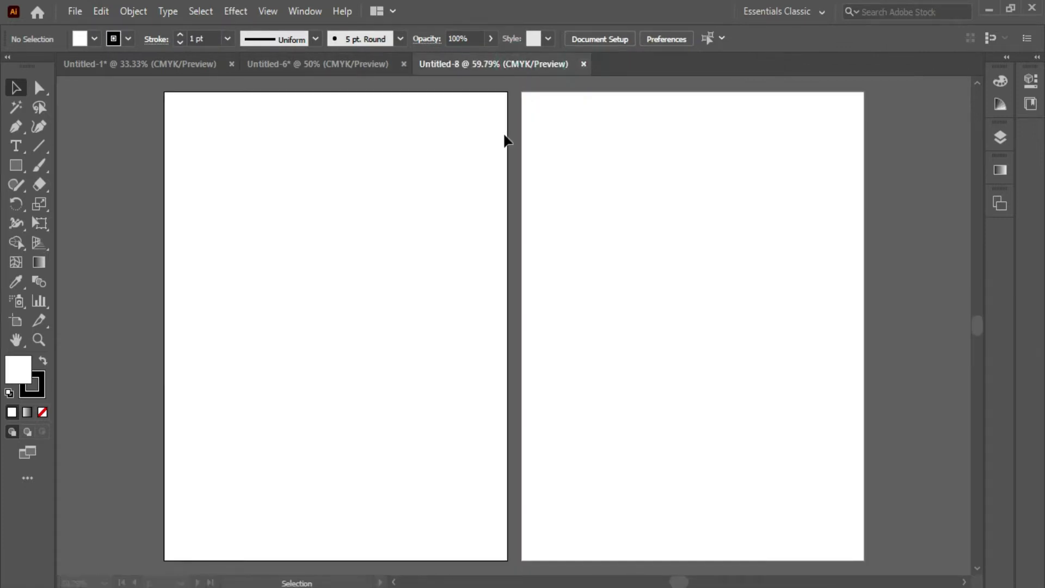
click(504, 134)
Step: Draw a horizontal line across the full width of the first artboard, near its upper edge
scroll(524, 188, up, 1)
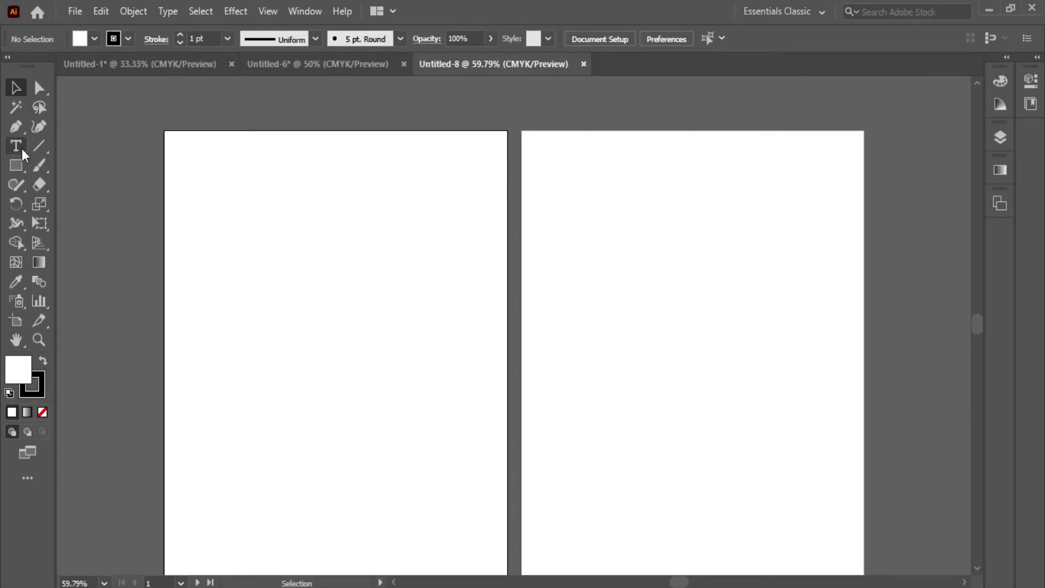
click(37, 146)
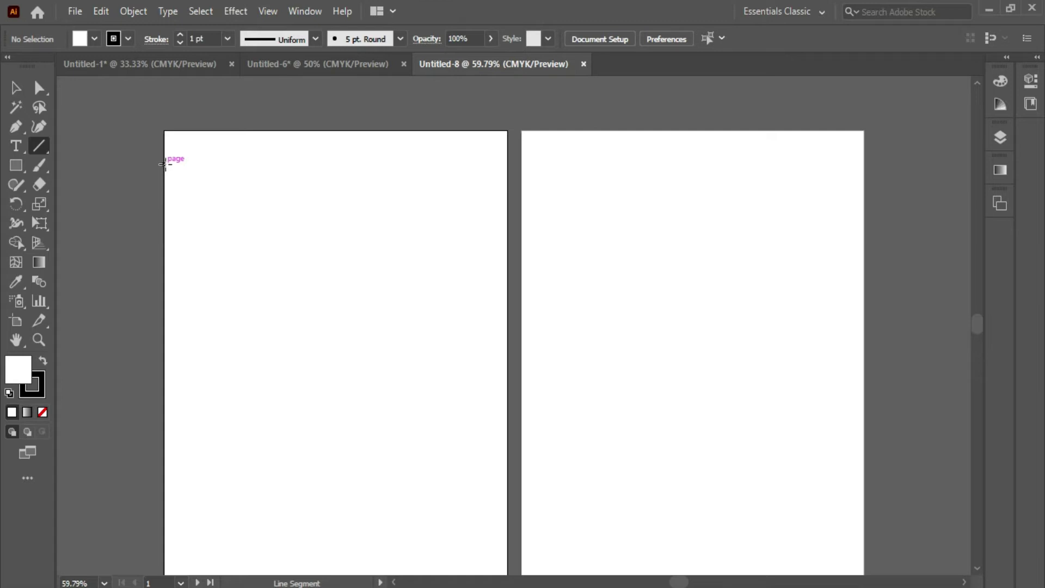
drag(164, 165, 507, 164)
Step: Set the horizontal line's fill color to red and deselect it
click(98, 40)
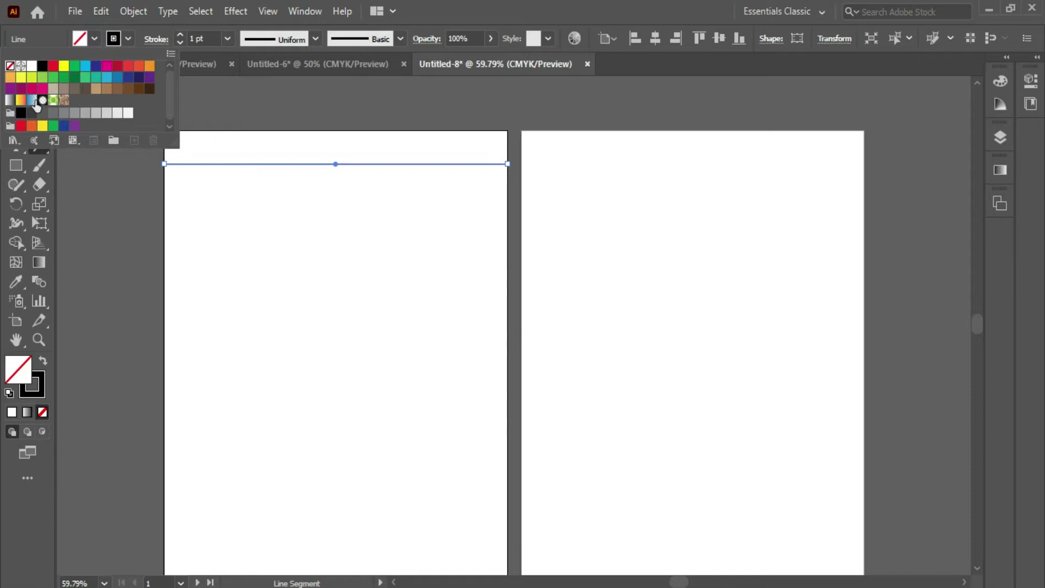
click(22, 127)
click(214, 105)
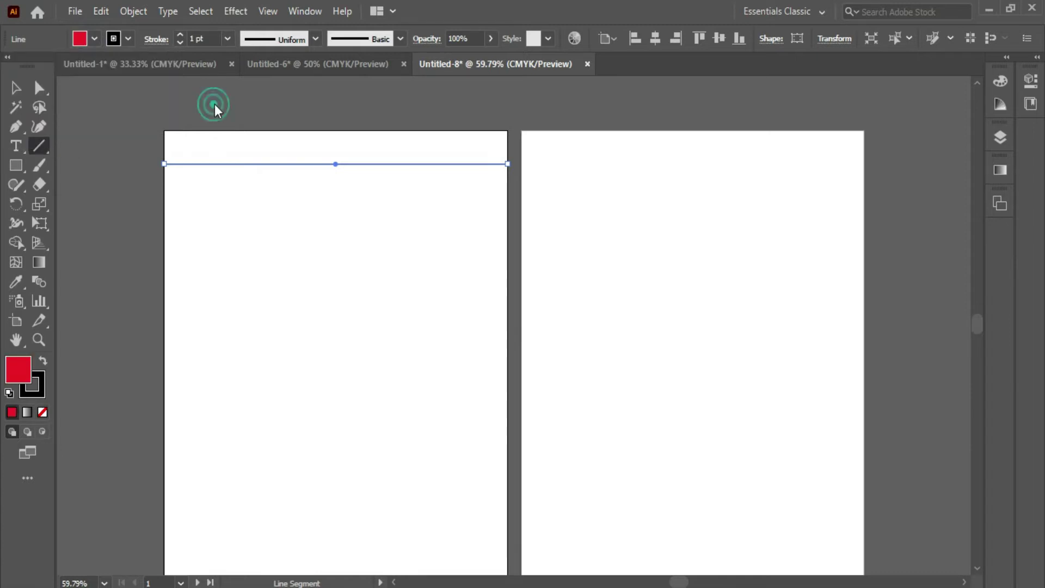
key(v)
click(223, 109)
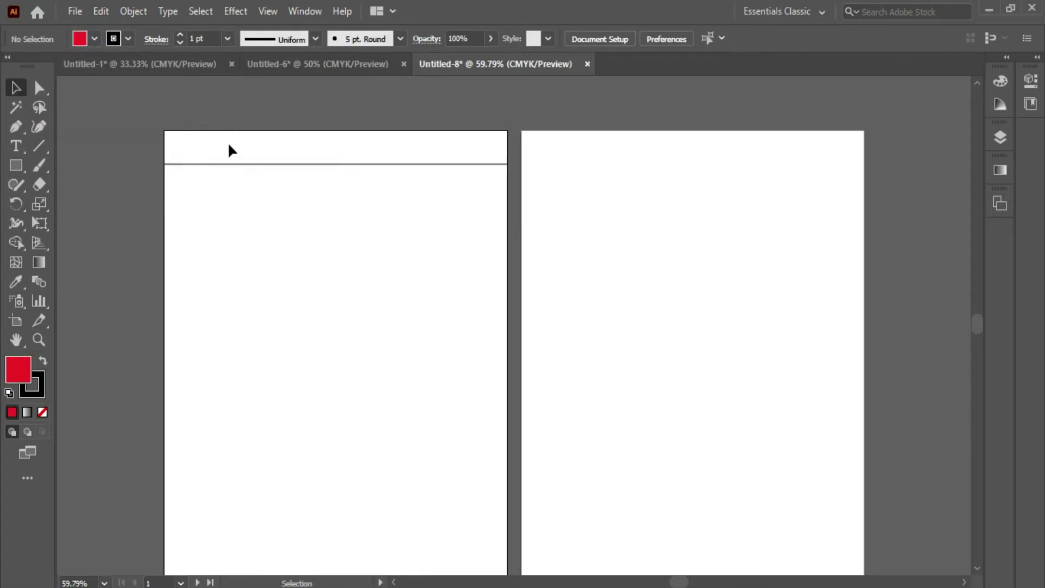
Step: Remove the stroke from the horizontal line
click(230, 163)
click(128, 38)
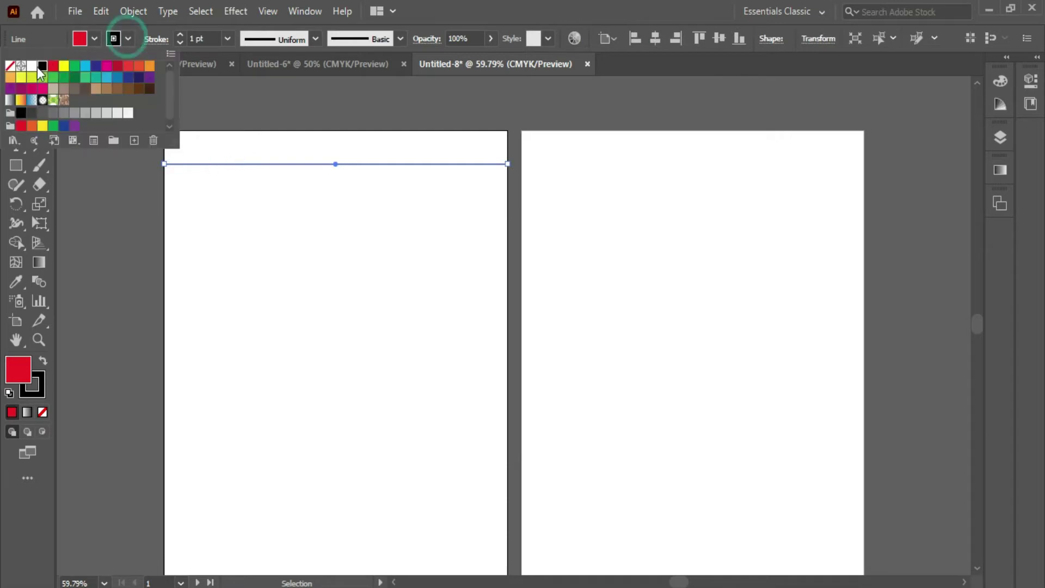
click(8, 66)
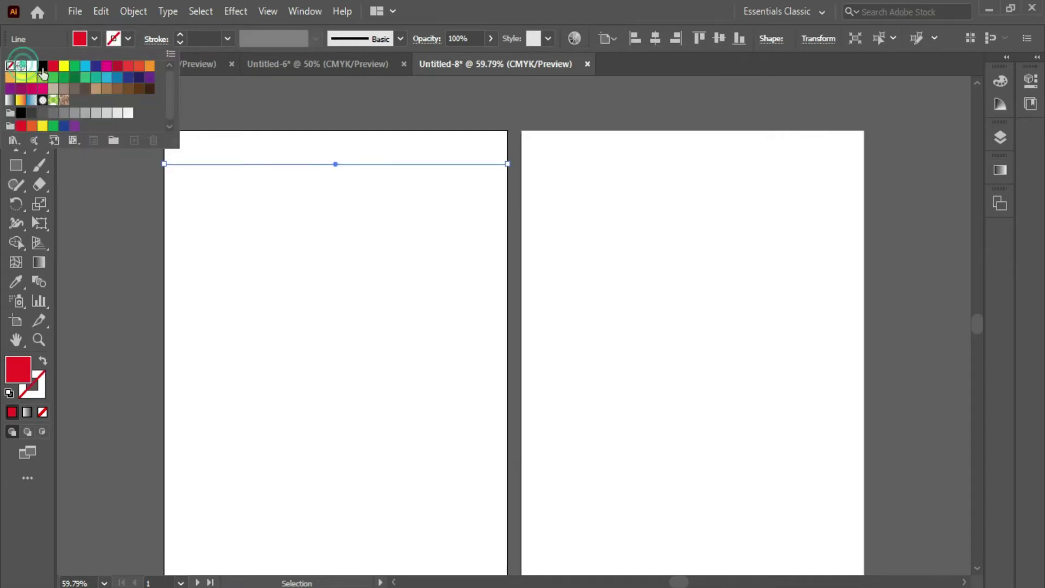
click(192, 106)
click(208, 131)
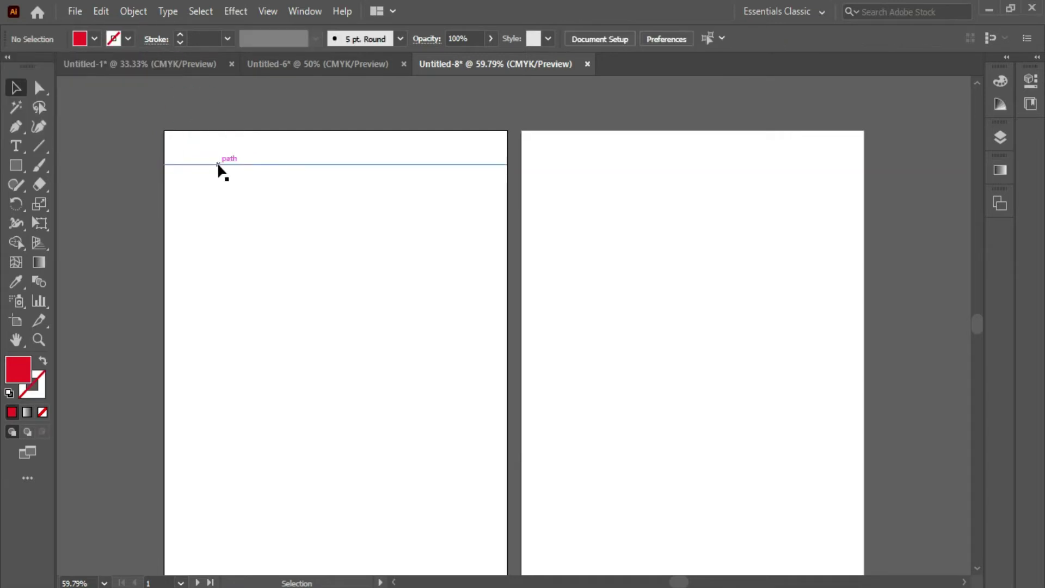
Step: Give the horizontal line a red stroke and set its fill to none
click(218, 163)
click(128, 38)
click(21, 125)
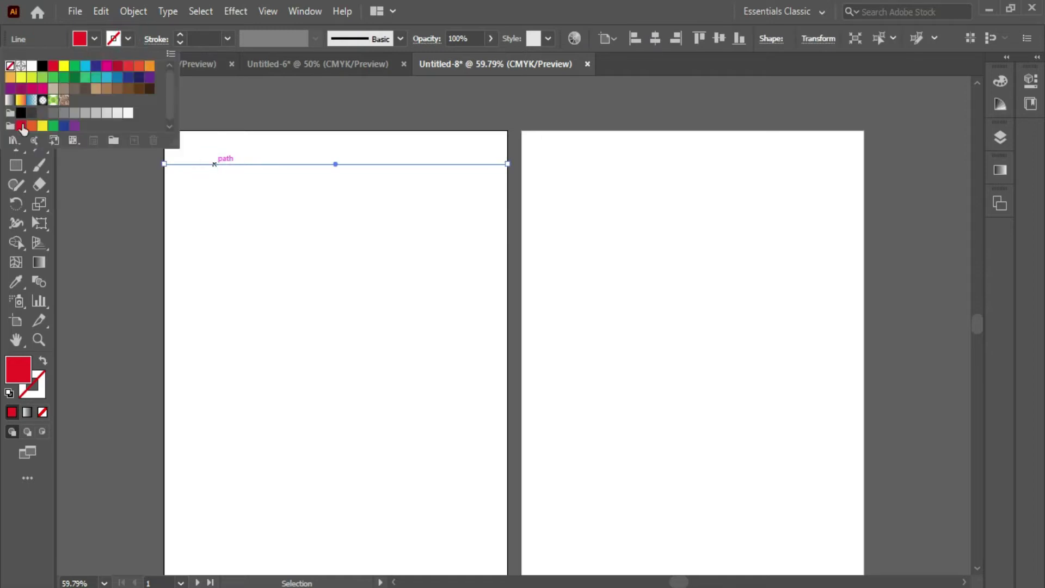
click(90, 39)
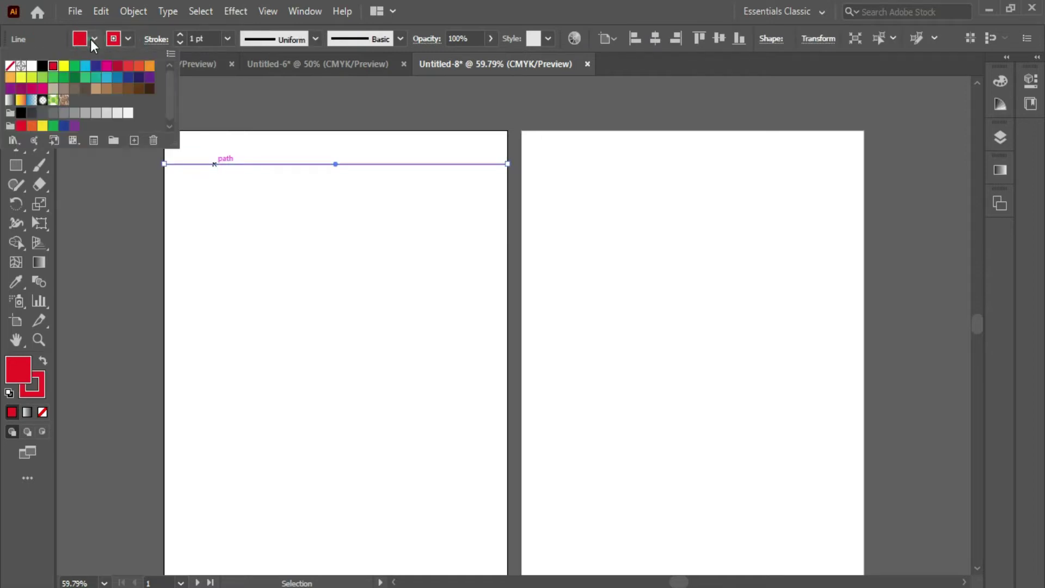
click(11, 67)
click(199, 112)
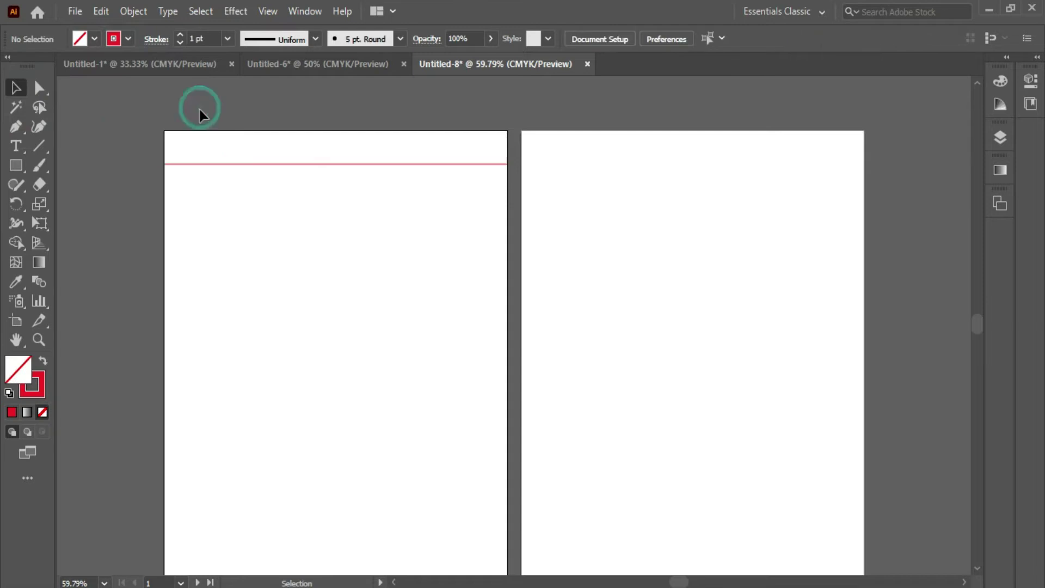
Step: Duplicate the red line just beneath the original to form a double header line
click(273, 164)
drag(274, 164, 275, 170)
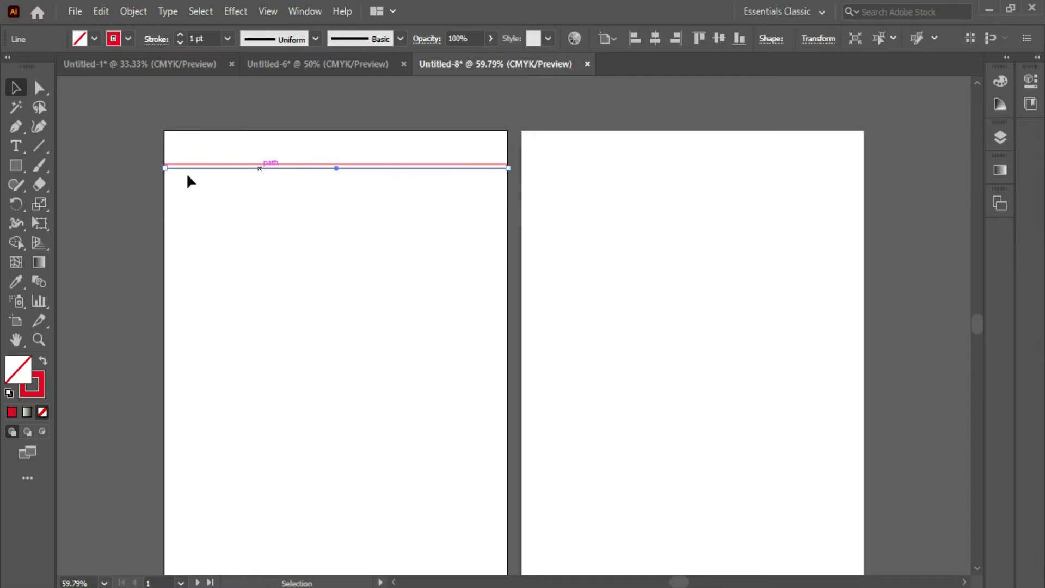
click(116, 178)
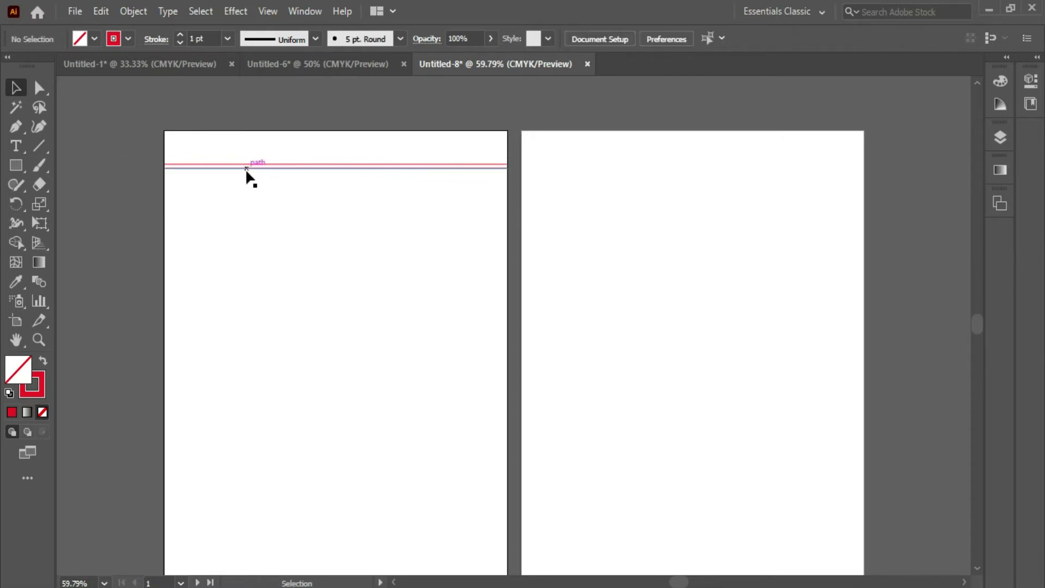
Step: Duplicate the lower header line one ruling space further down and set the copy's fill to black
drag(245, 168, 249, 188)
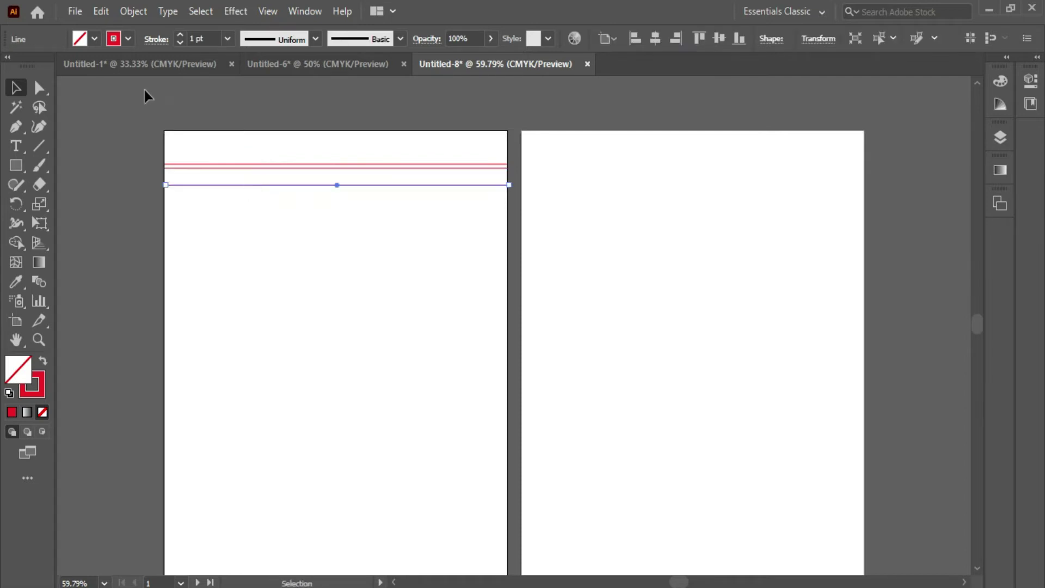
click(94, 38)
click(42, 66)
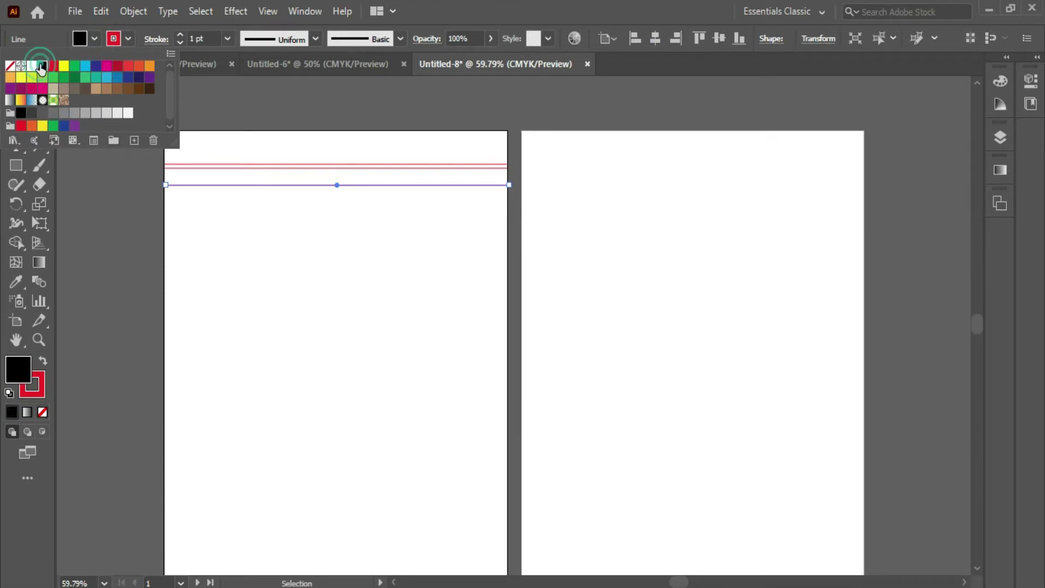
click(212, 133)
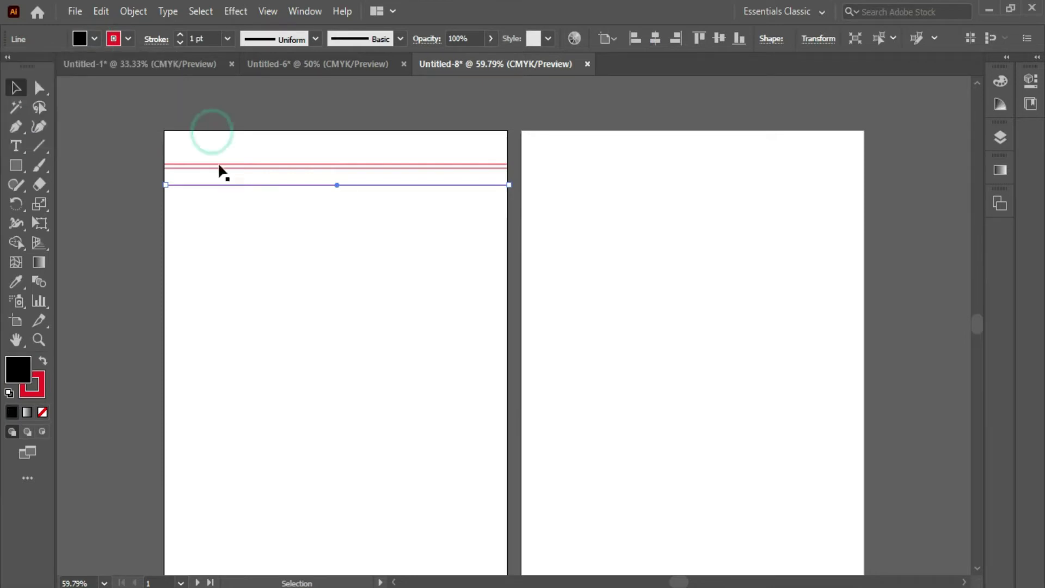
Step: Repeat the line duplication at even spacing down to the first artboard's lower edge, and undo the last copy
key(ctrl+d)
key(ctrl+d)
key(ctrl+d)
key(ctrl+d)
key(ctrl+d)
key(ctrl+d)
key(ctrl+d)
key(ctrl+d)
key(ctrl+d)
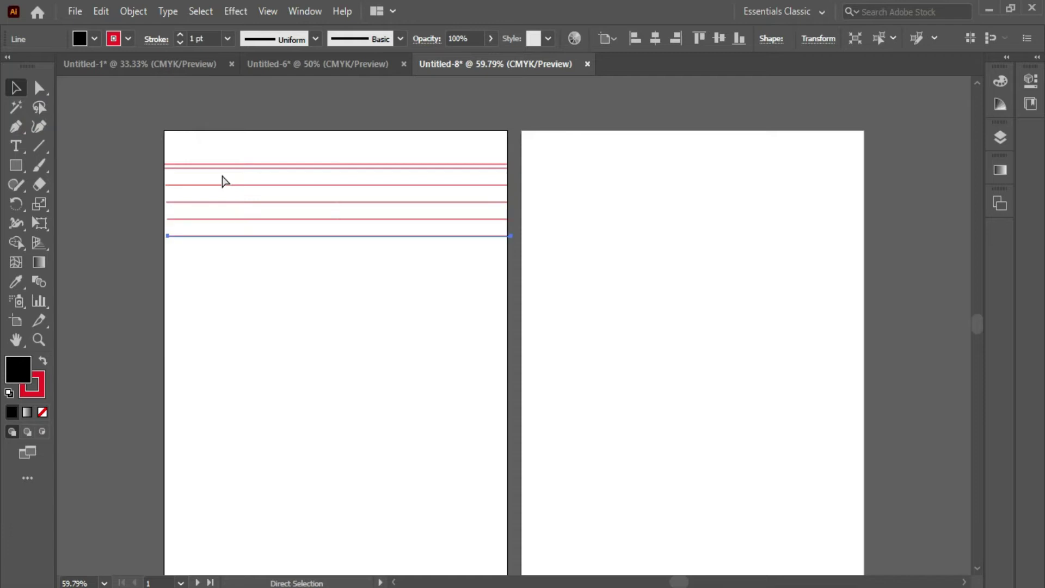
key(ctrl+d)
key(ctrl+d)
key(ctrl+d)
key(ctrl+d)
key(ctrl+d)
key(ctrl+d)
key(ctrl+d)
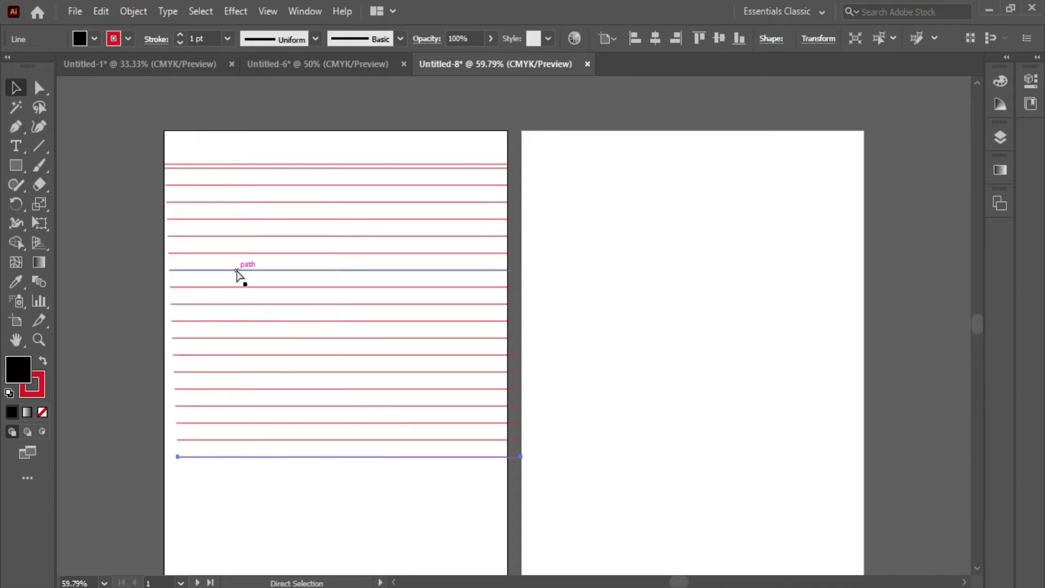
scroll(238, 274, right, 1)
scroll(238, 275, down, 1)
key(ctrl+d)
key(ctrl+d)
key(ctrl+d)
key(ctrl+d)
key(ctrl+d)
scroll(238, 275, right, 1)
scroll(238, 275, down, 2)
key(ctrl+d)
key(ctrl+d)
key(ctrl+d)
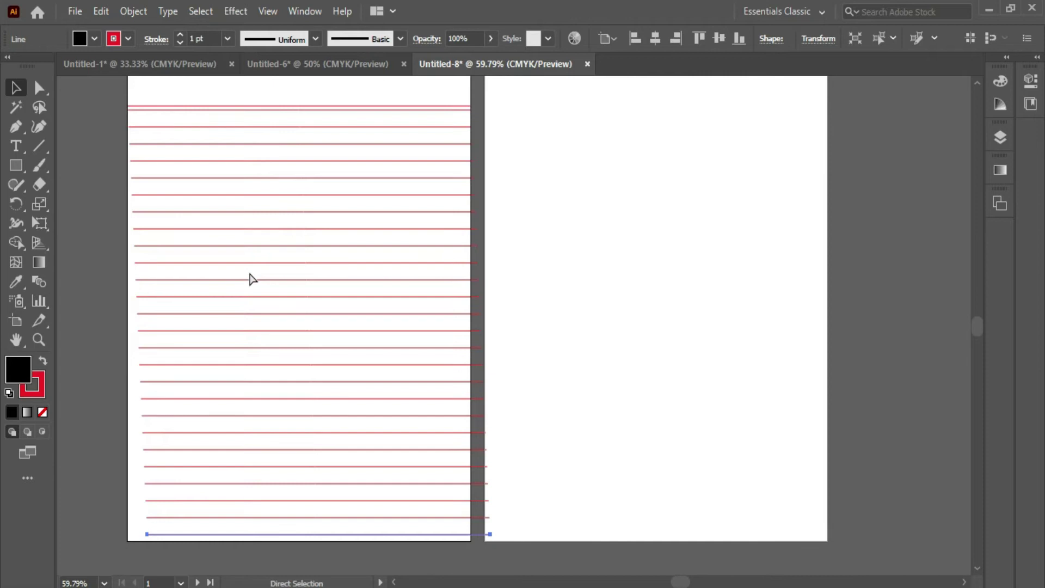
key(ctrl+z)
click(103, 250)
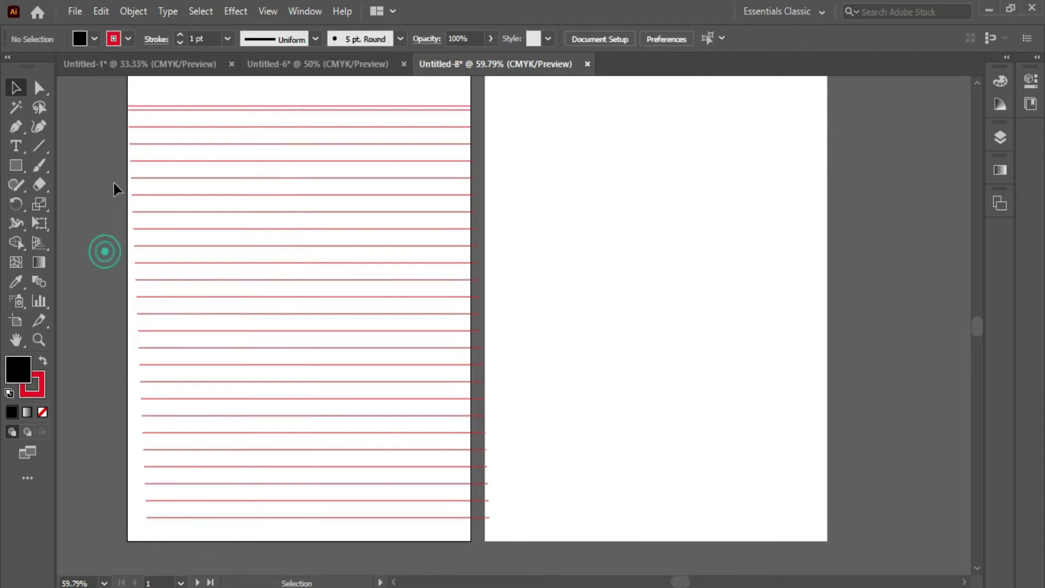
Step: Select all ruled lines below the double header line and align them by their horizontal centers
drag(114, 128, 485, 533)
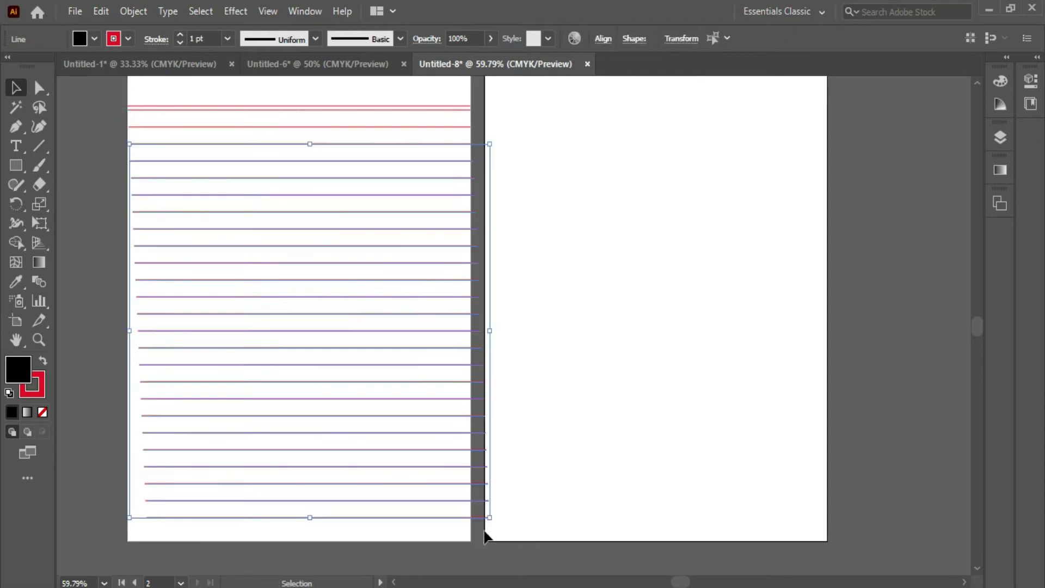
click(92, 126)
drag(109, 119, 506, 538)
click(603, 39)
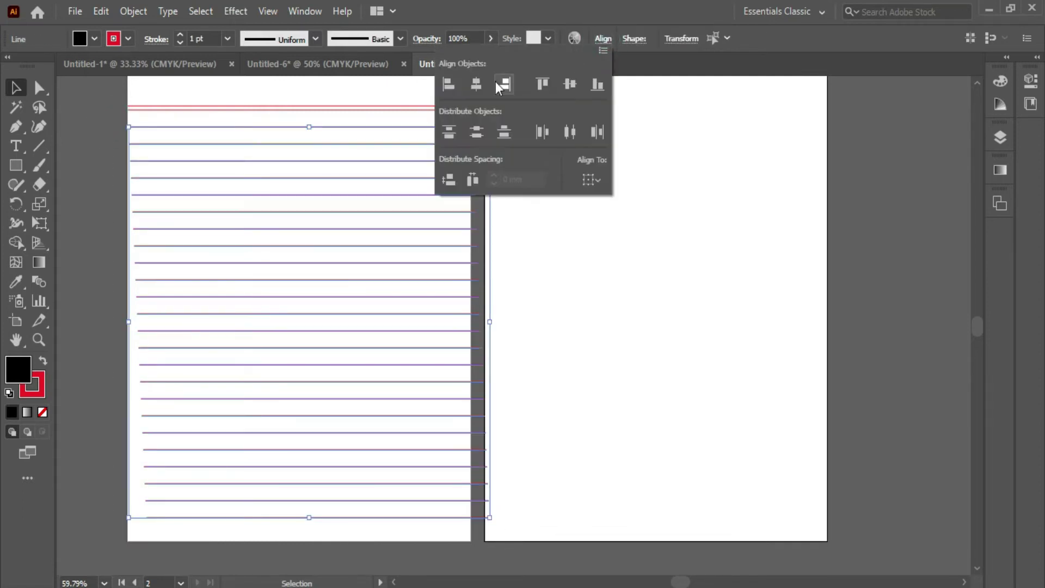
click(477, 85)
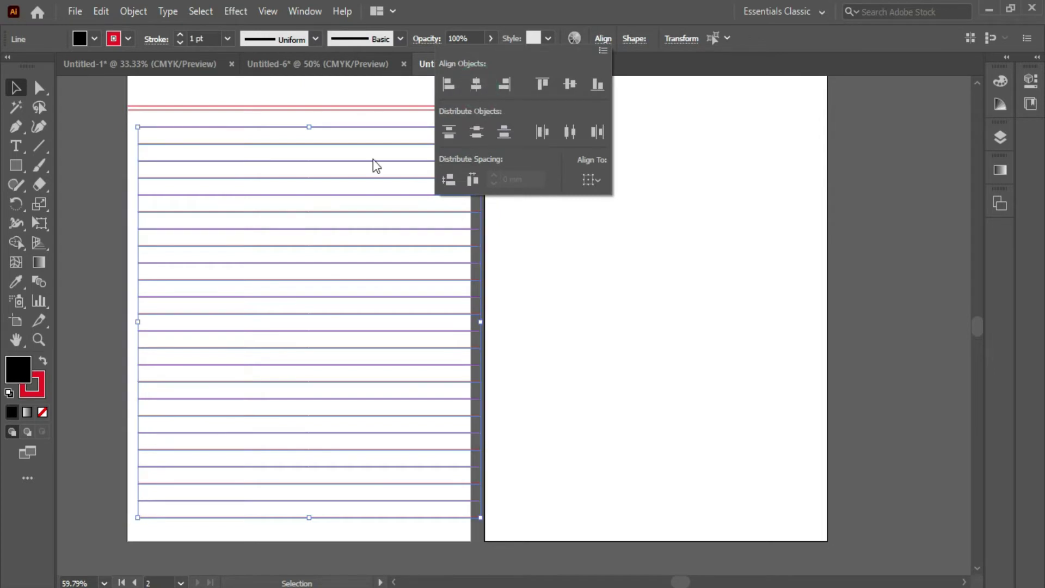
click(154, 126)
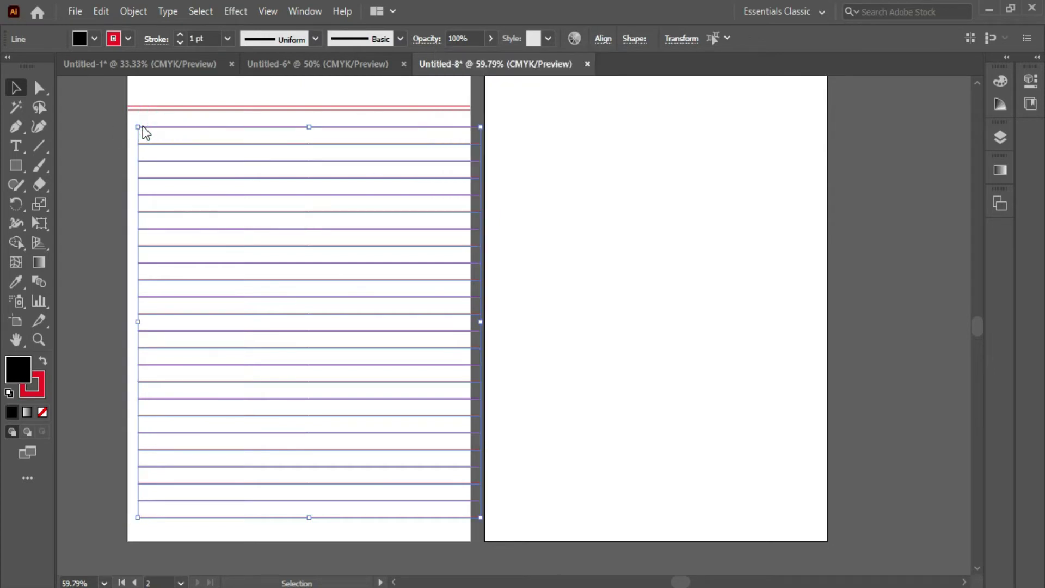
Step: Shift the aligned ruled lines sideways so they span exactly the first artboard's width
drag(149, 127, 139, 127)
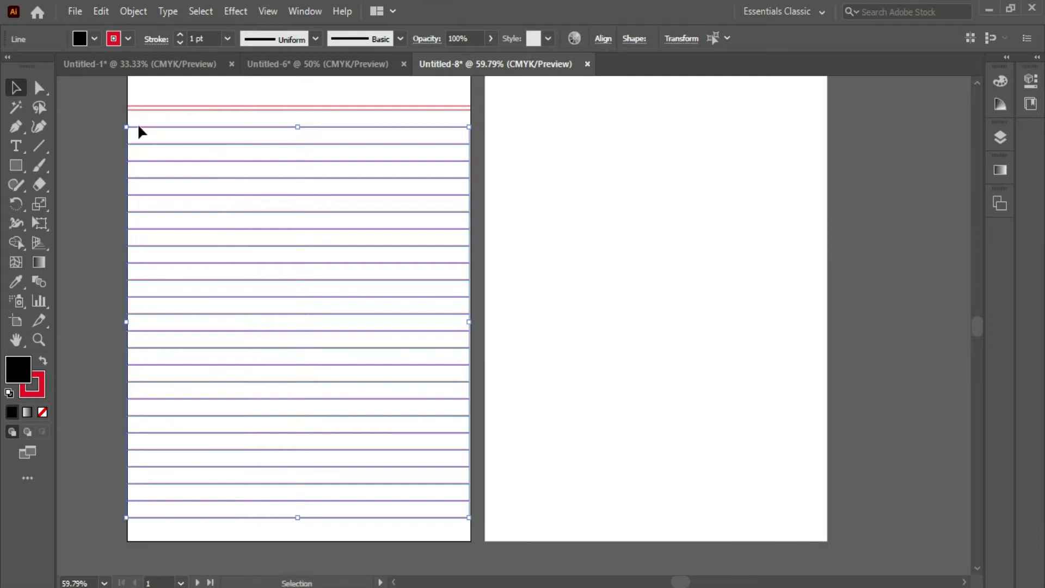
key(Right)
key(Right)
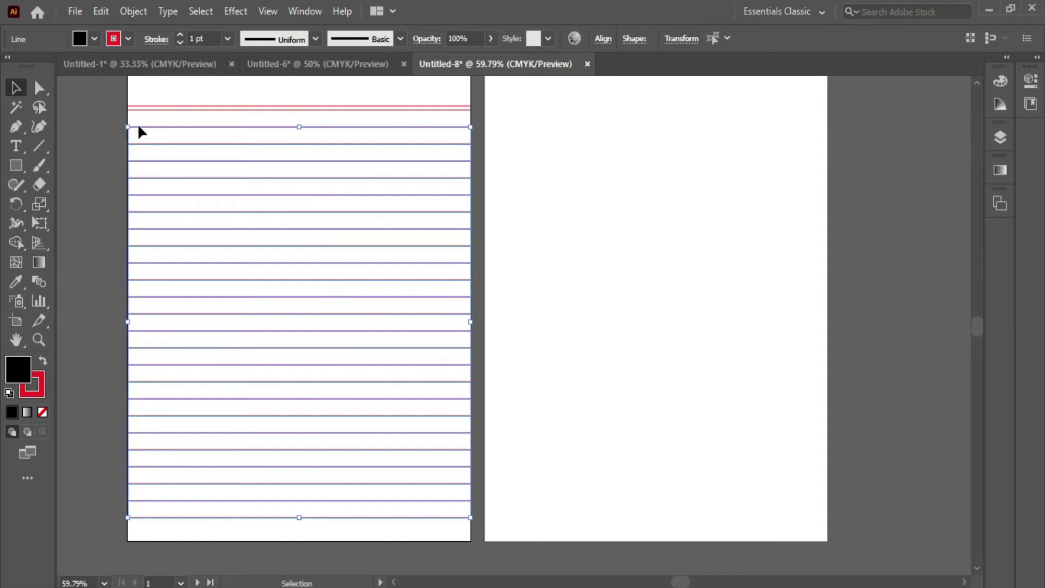
Step: Set the stroke color of the selected ruled lines to black
click(128, 39)
click(42, 65)
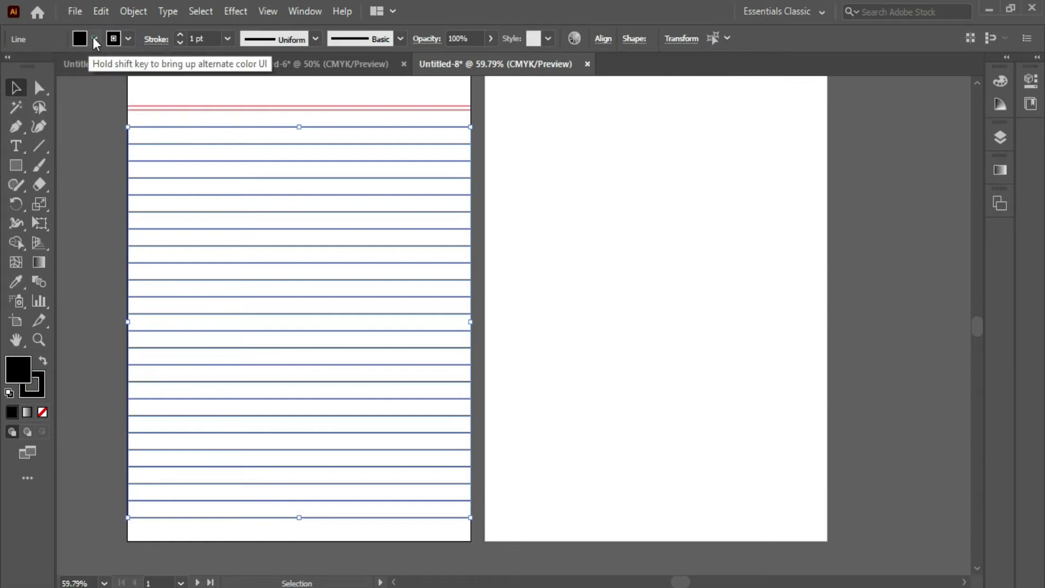
Step: Copy all the lines, including the red double header line, from the first artboard onto the second artboard
click(9, 65)
click(88, 247)
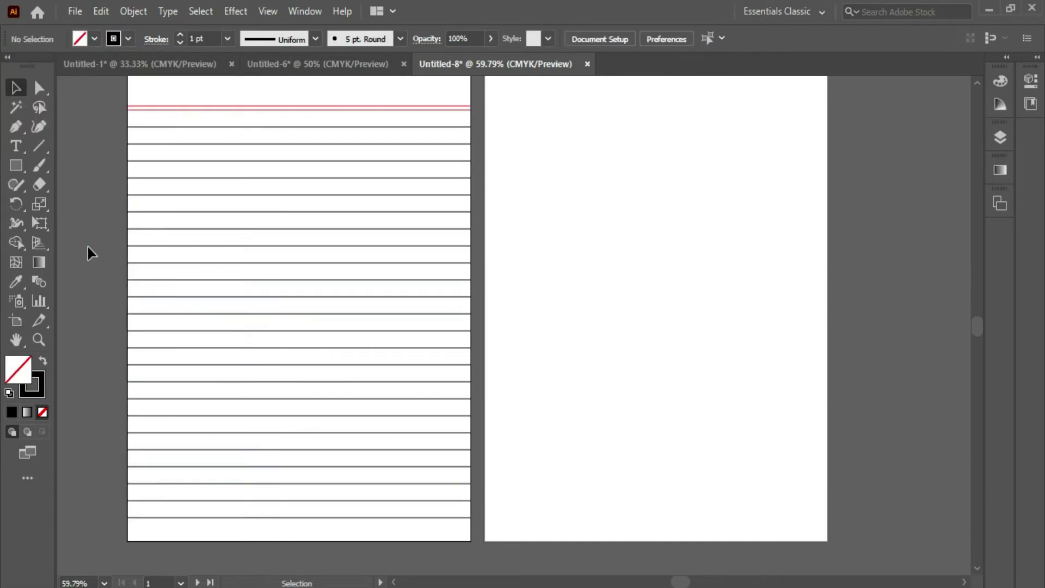
scroll(87, 248, up, 1)
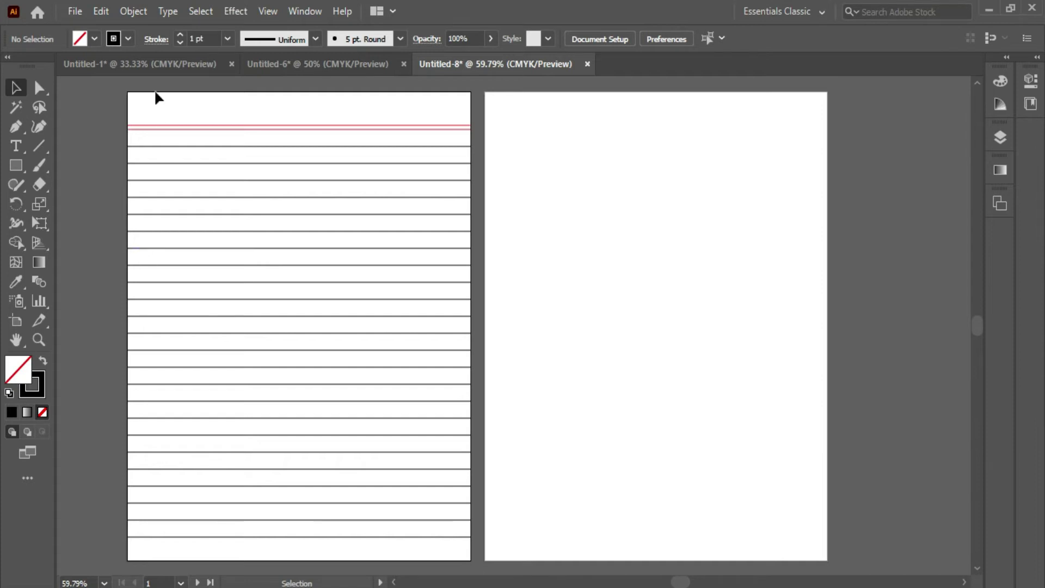
drag(135, 105, 366, 553)
drag(371, 508, 730, 502)
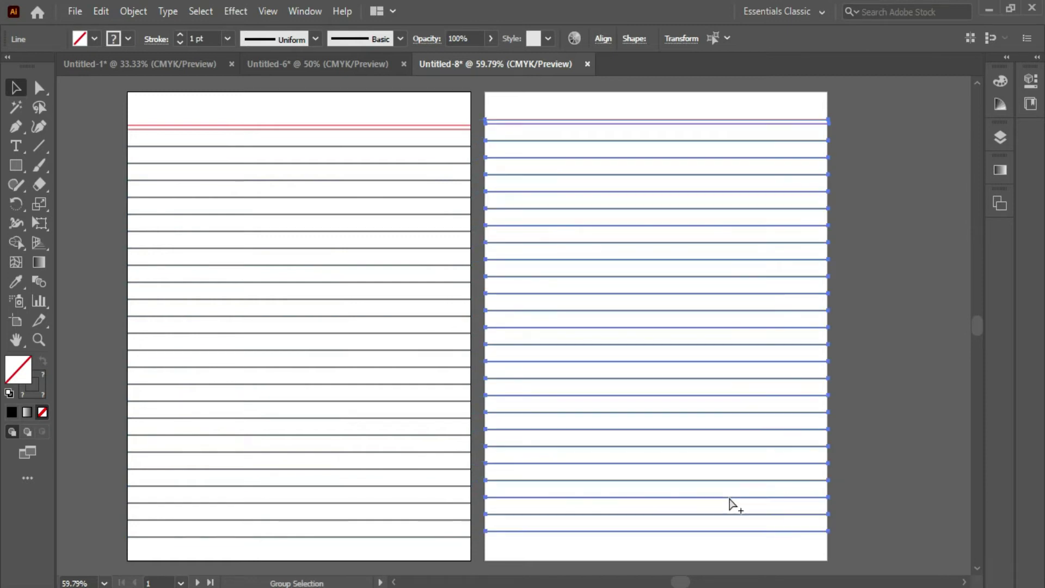
click(886, 434)
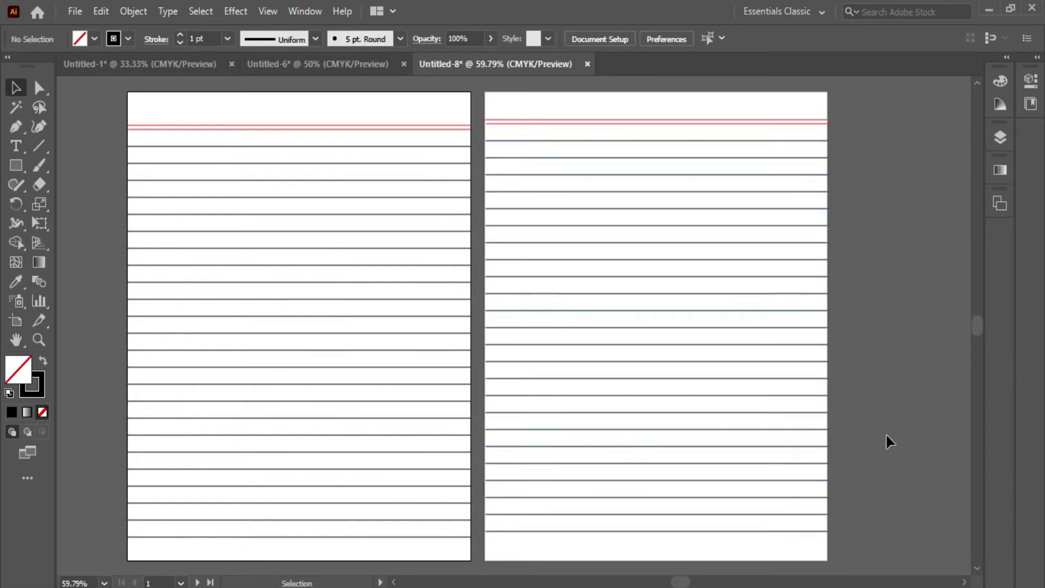
Step: Make a vertical copy of a ruled line about 10 mm from the first artboard's left edge, spanning the first to the last ruled line
scroll(887, 432, down, 2)
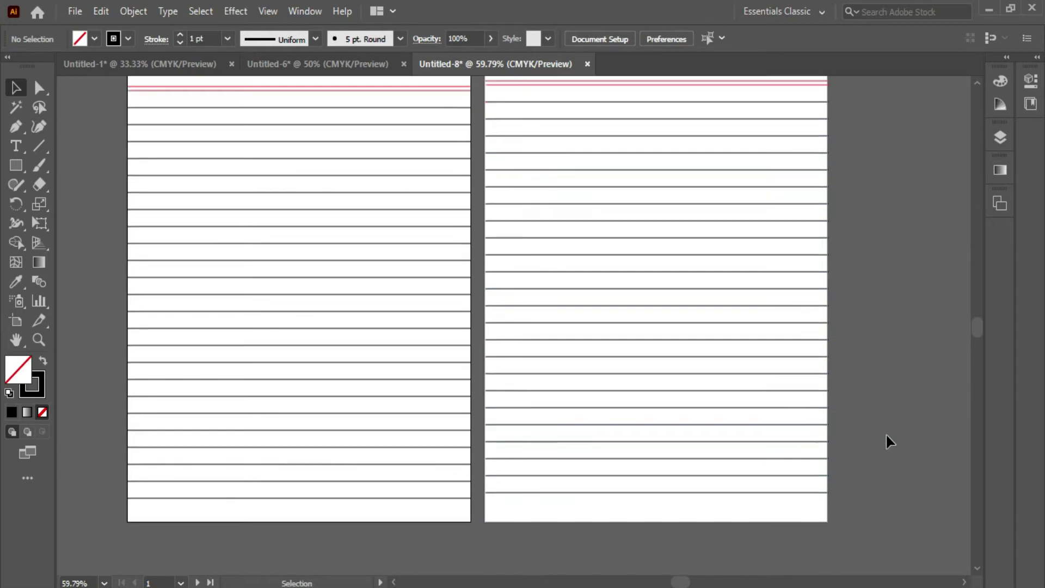
key(ctrl+minus)
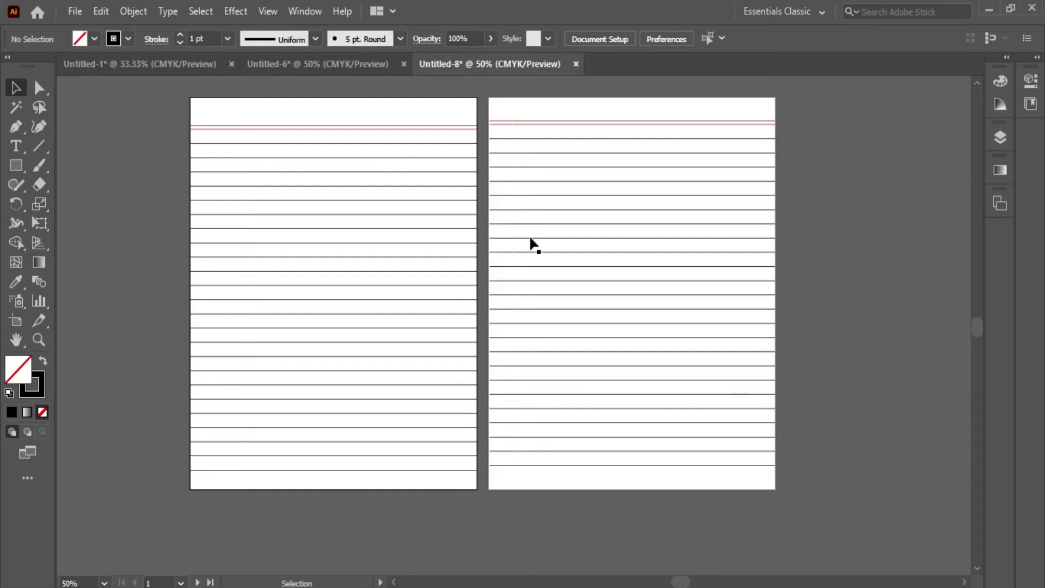
click(280, 142)
drag(280, 142, 345, 529)
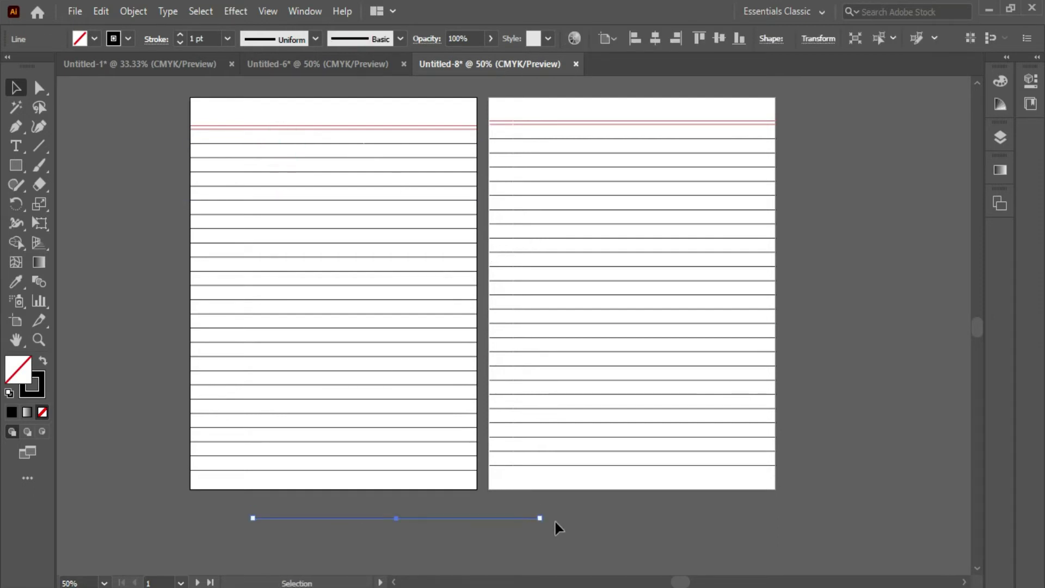
drag(542, 519, 394, 357)
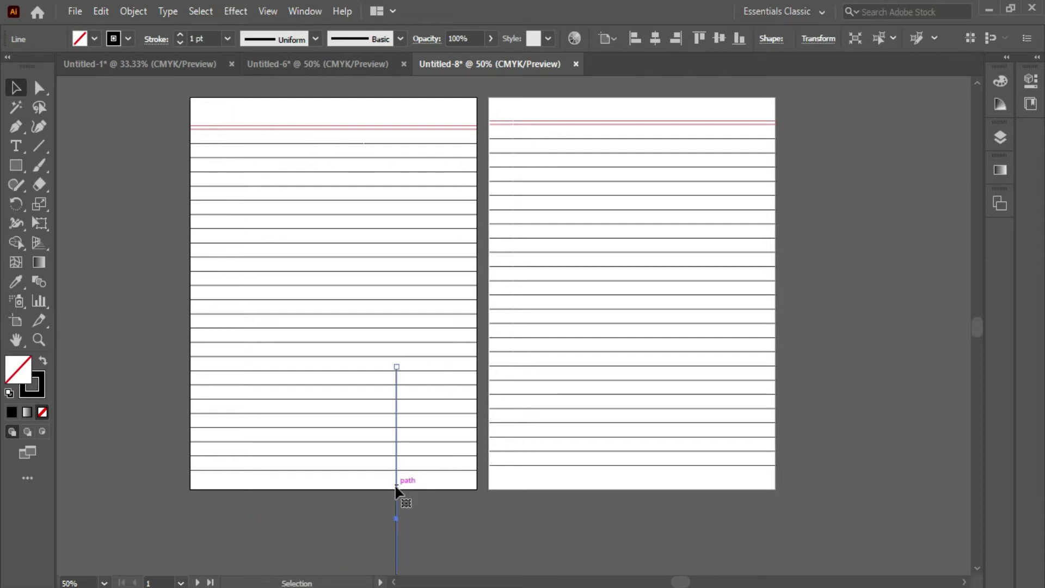
drag(396, 487, 207, 269)
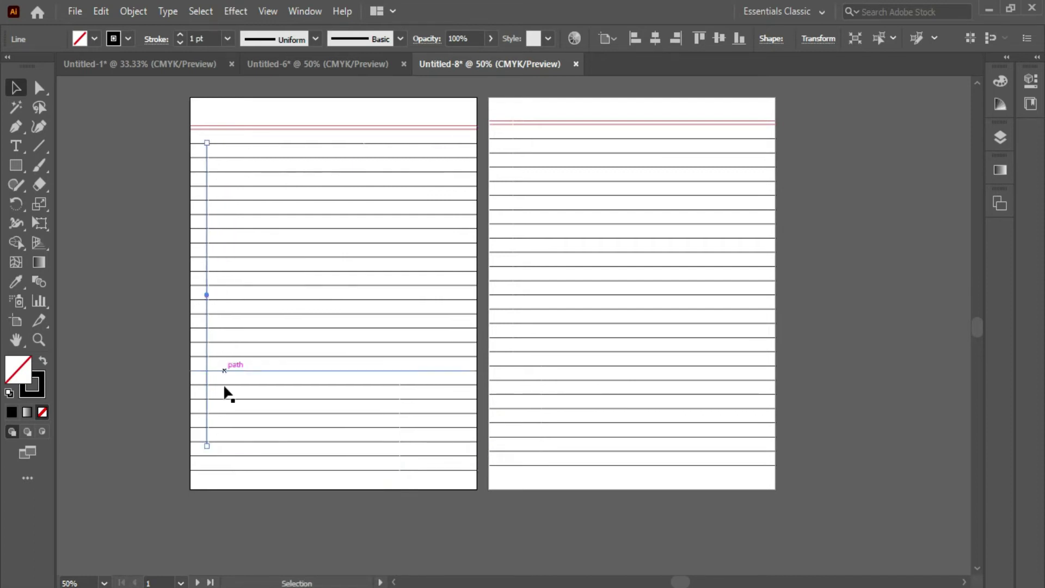
drag(207, 445, 204, 465)
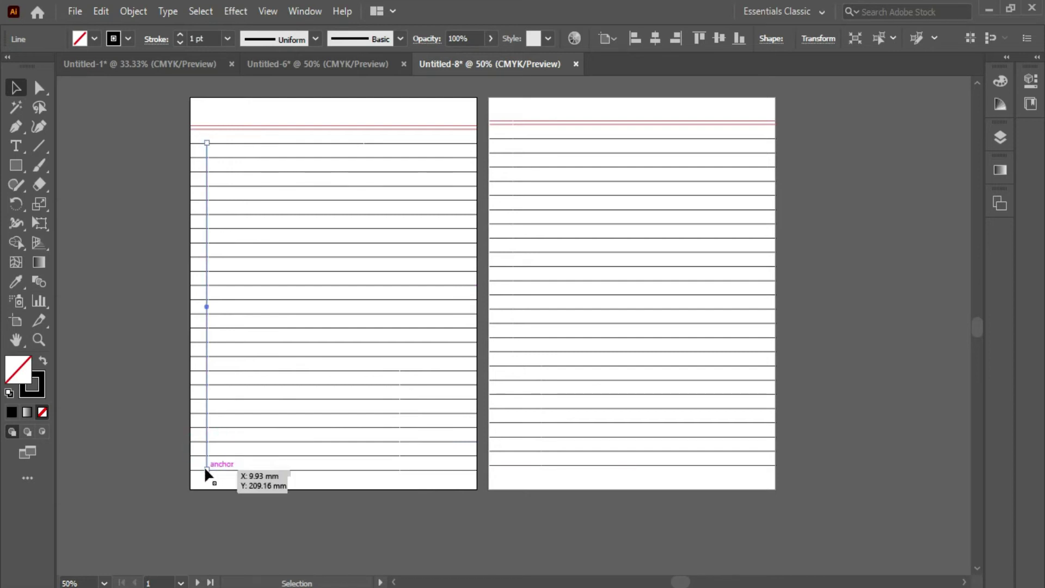
Step: Duplicate the vertical line sideways and repeat the copy at even spacing across the first artboard to form a grid
drag(207, 380, 228, 386)
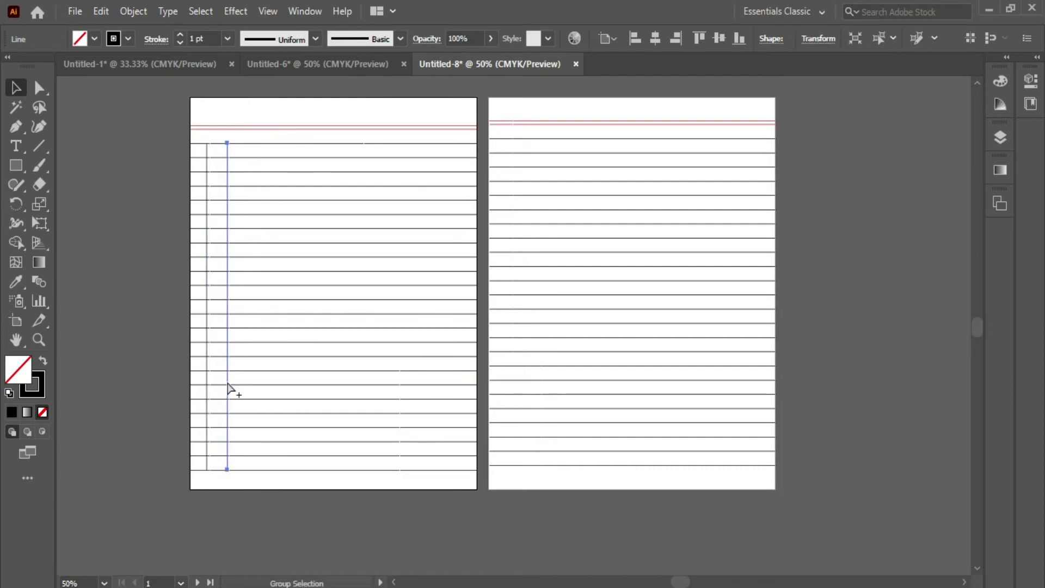
key(ctrl+d)
key(ctrl+d)
key(ctrl+d)
key(ctrl+d)
key(ctrl+d)
key(ctrl+d)
key(ctrl+d)
key(ctrl+d)
key(ctrl+d)
key(ctrl+d)
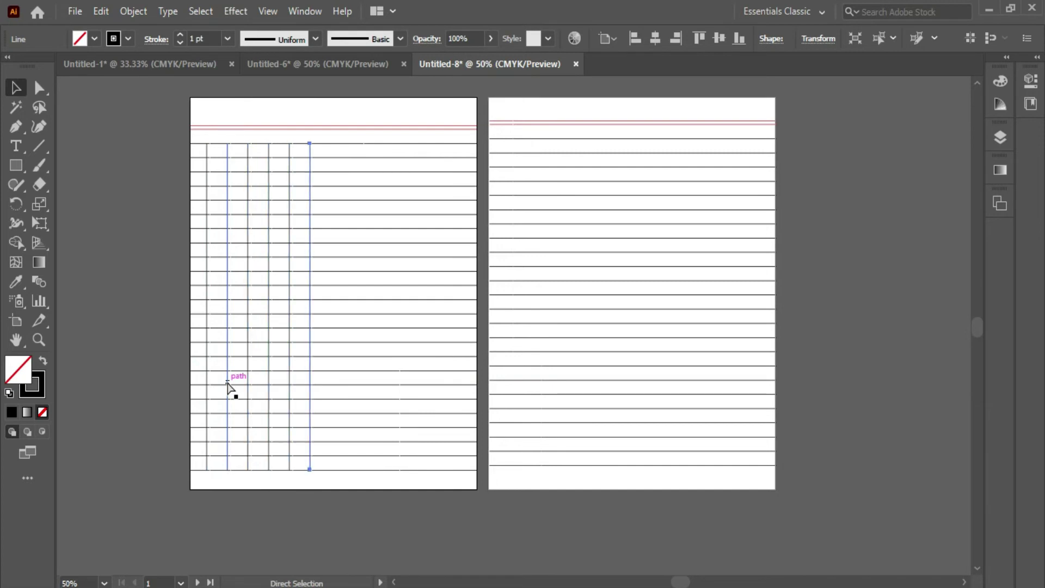
key(ctrl+d)
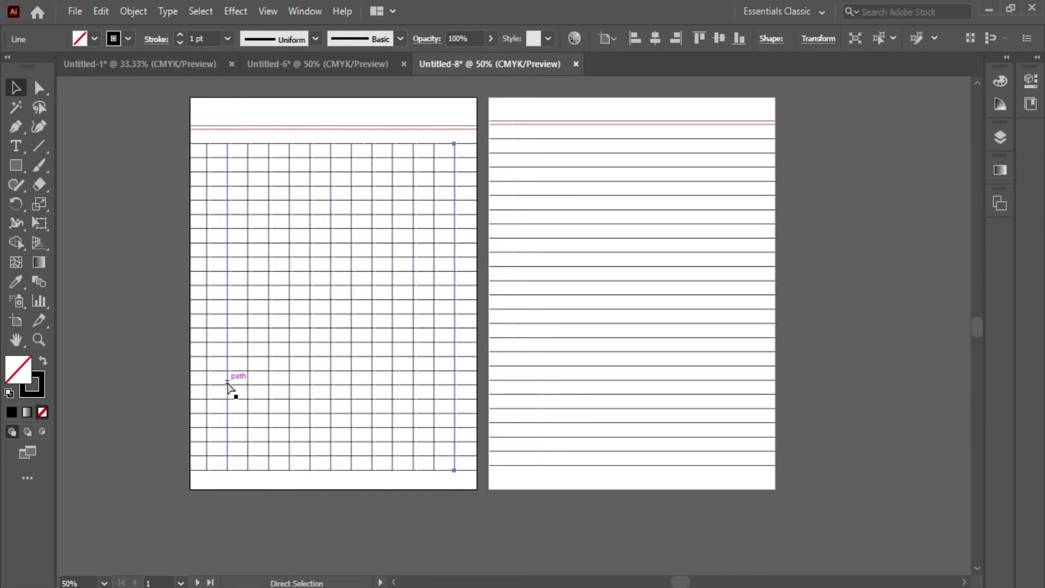
click(158, 374)
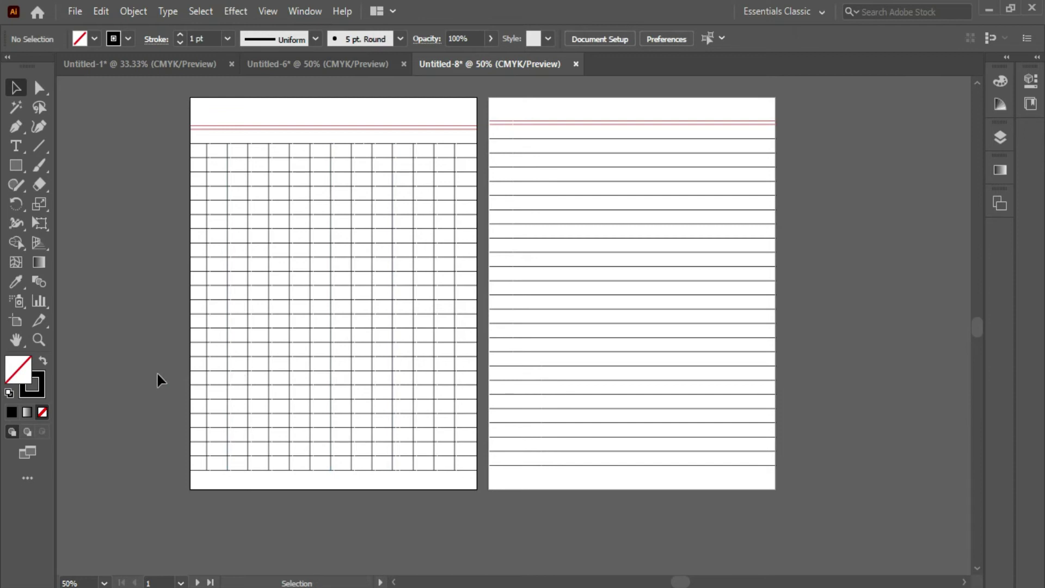
Step: Draw a small check mark with the Pen tool inside a grid cell in the first artboard's upper half
scroll(158, 375, up, 2)
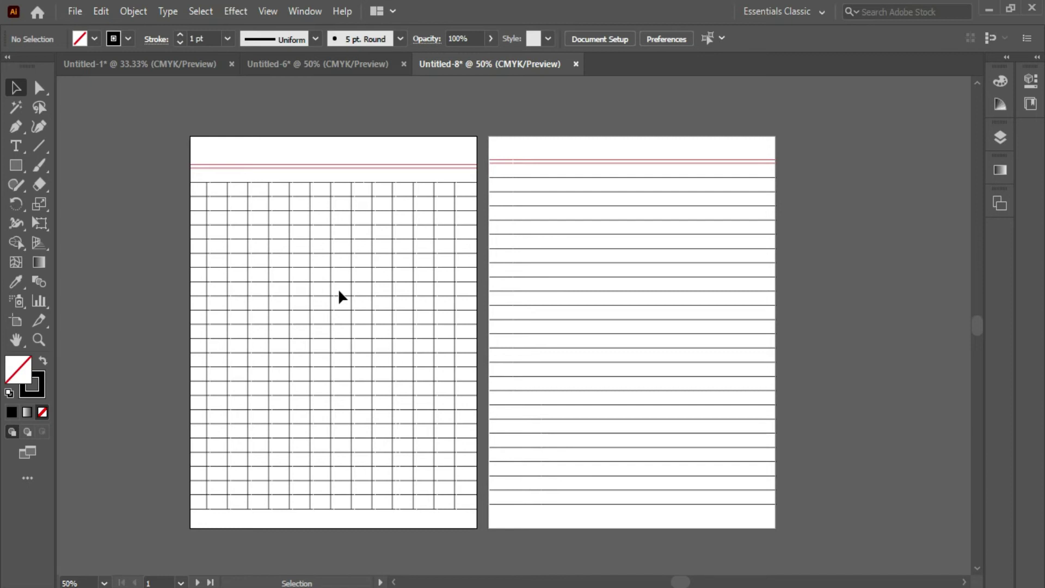
key(ctrl+equal)
key(p)
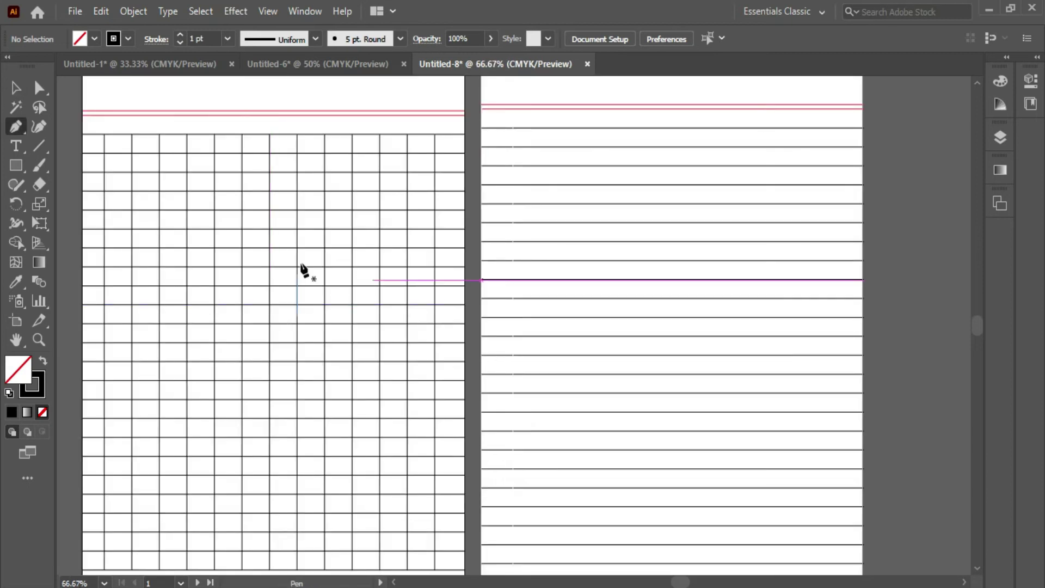
click(300, 243)
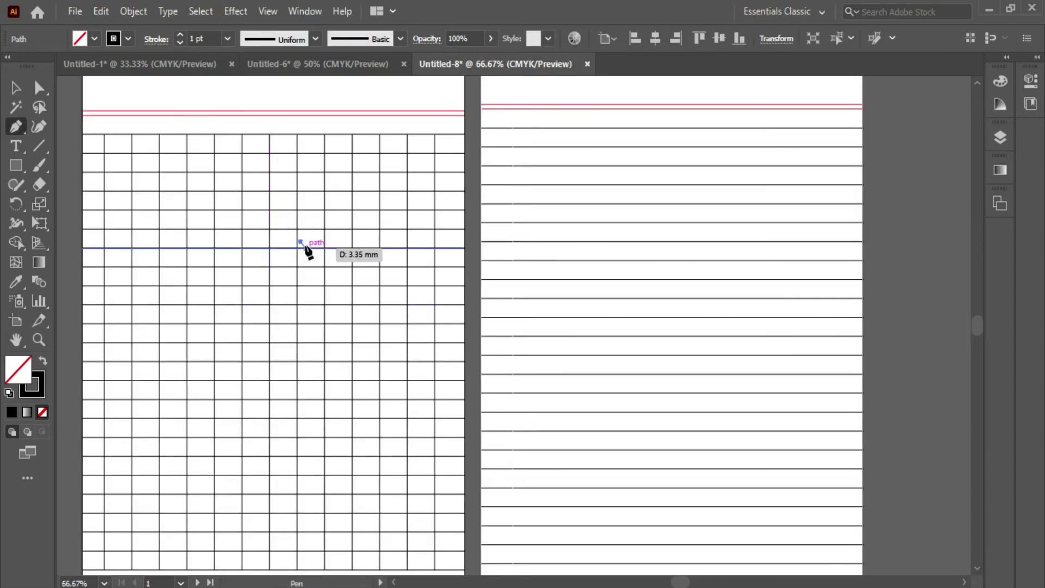
click(305, 248)
click(318, 238)
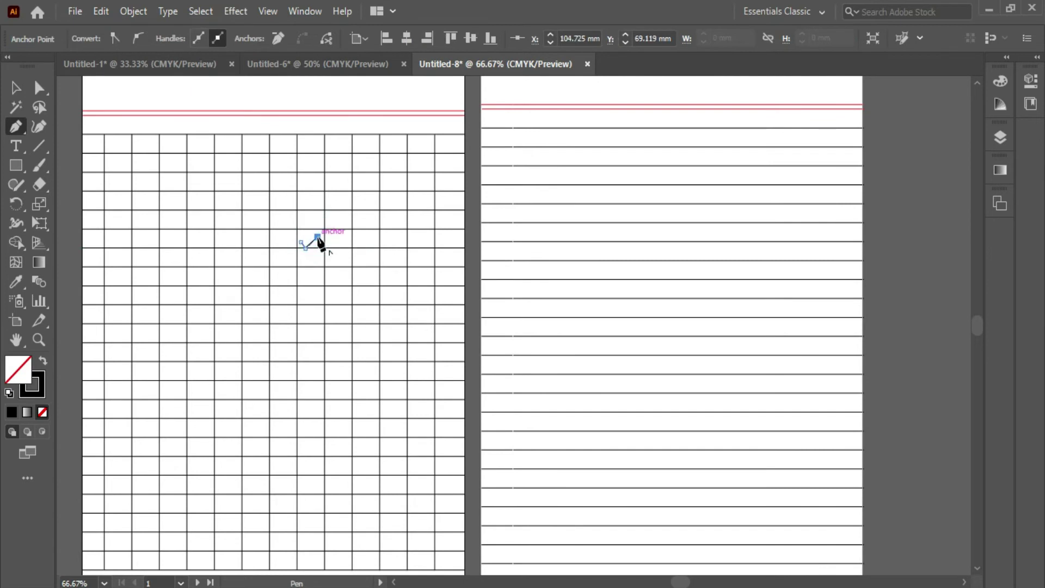
key(v)
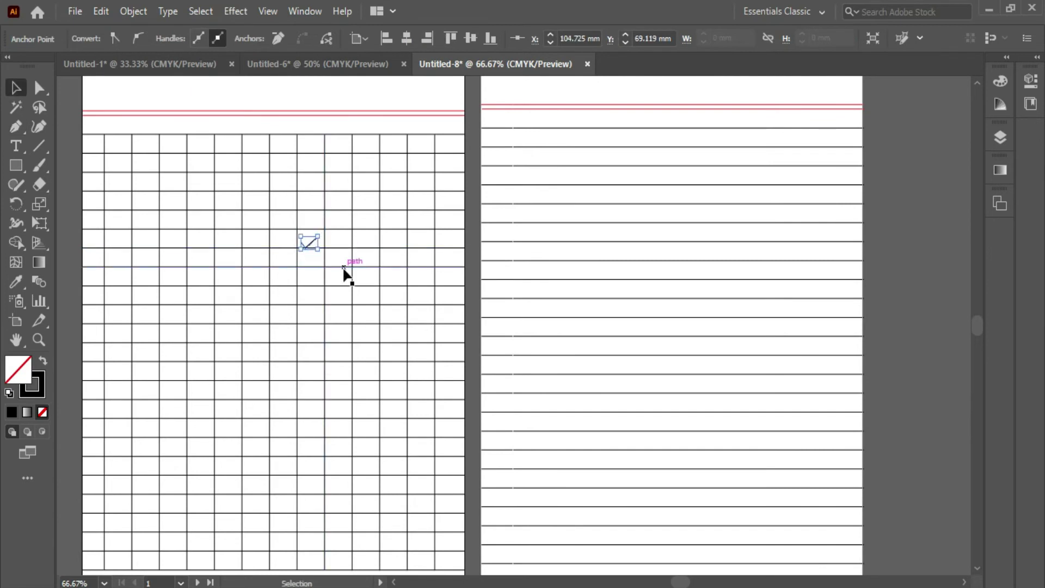
Step: Draw a small cross beside the check mark from two crossing diagonal Pen tool strokes
key(p)
click(346, 235)
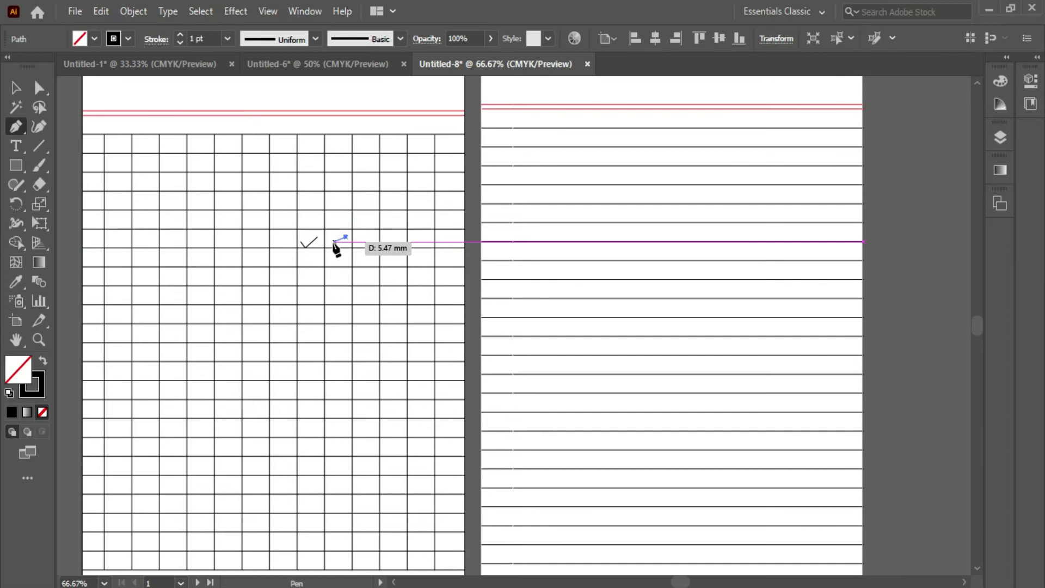
click(332, 249)
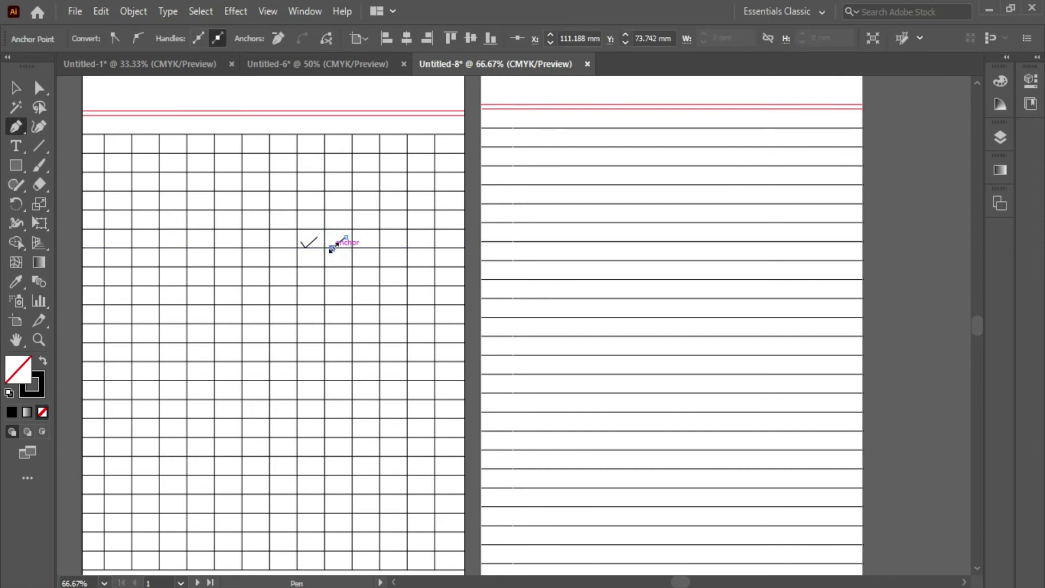
ctrl+click(338, 241)
click(333, 234)
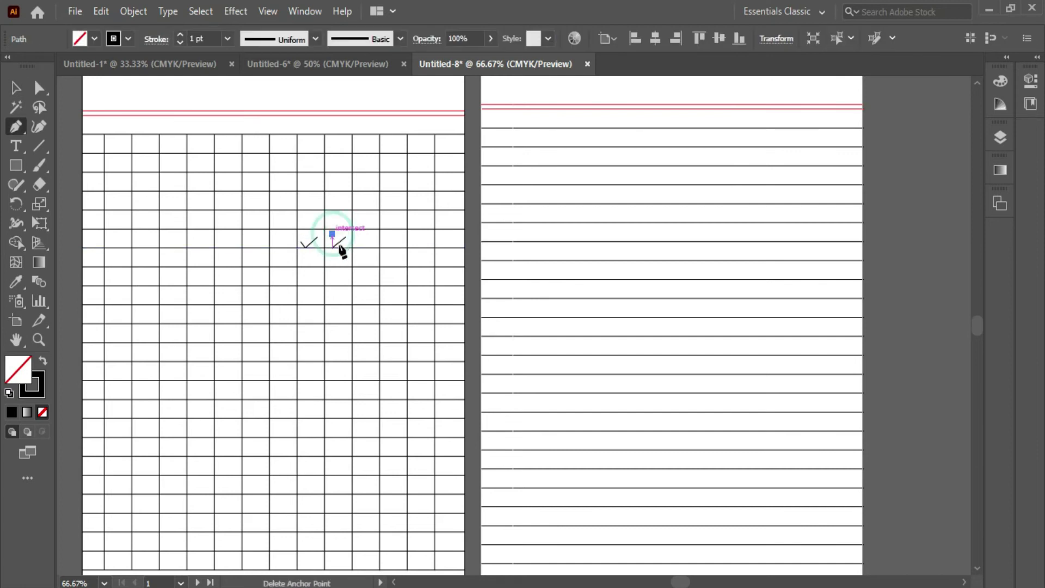
click(343, 248)
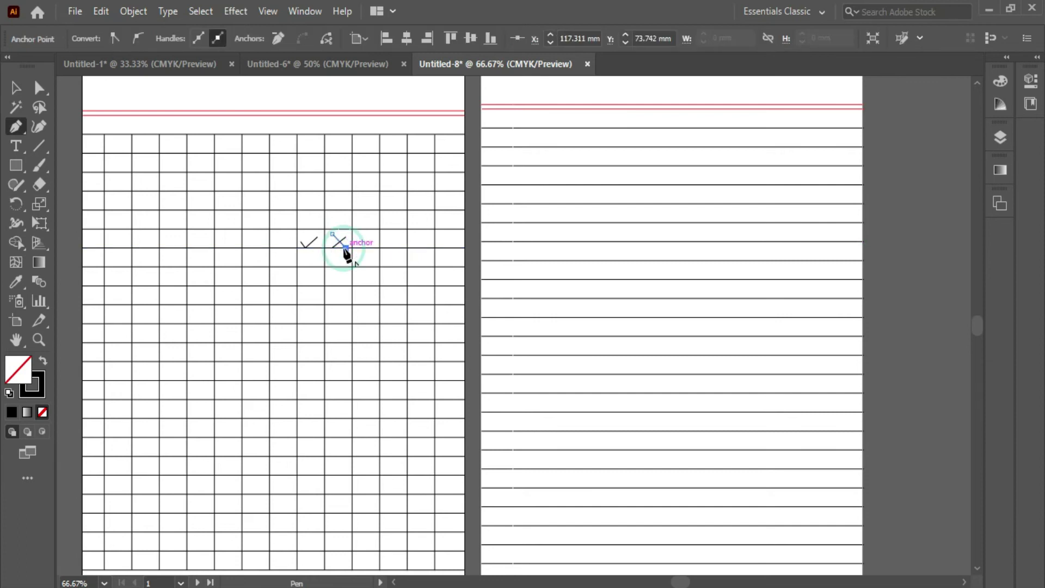
key(v)
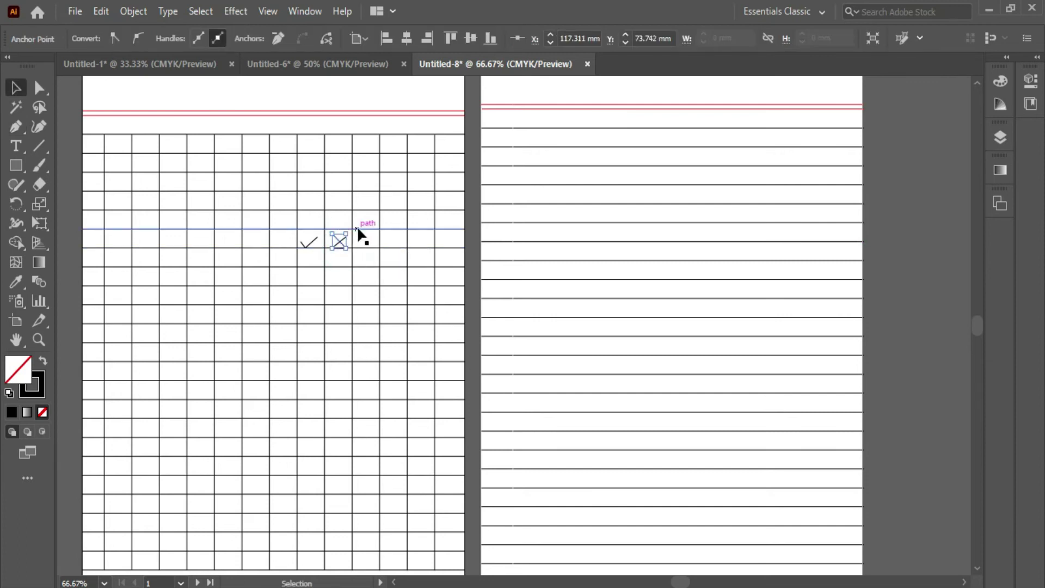
click(367, 97)
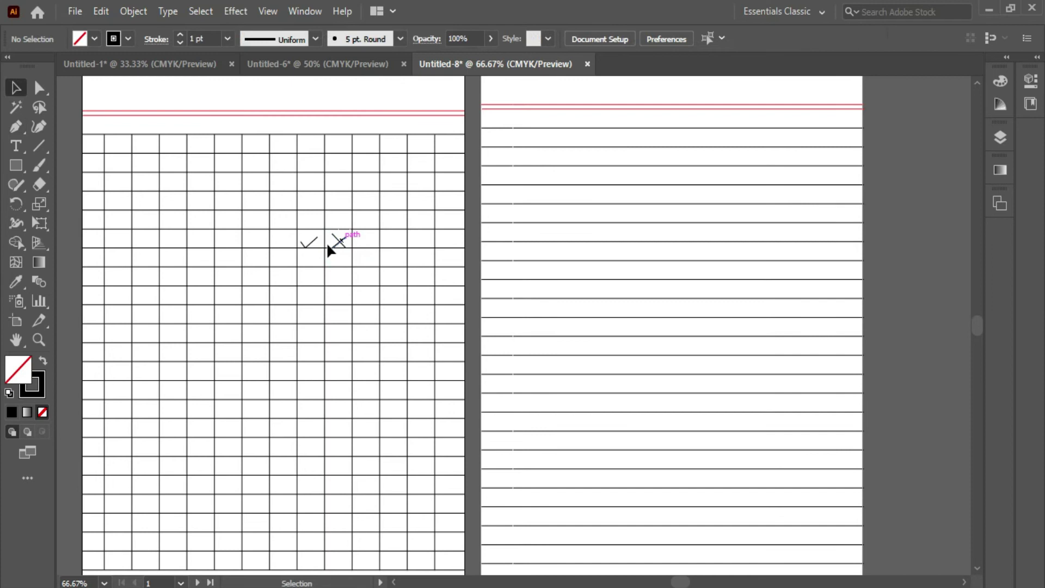
Step: Review the finished notebook pages alongside the Physics Book cover and the school envelope in the other open documents
scroll(327, 245, down, 2)
key(a)
key(ctrl+minus)
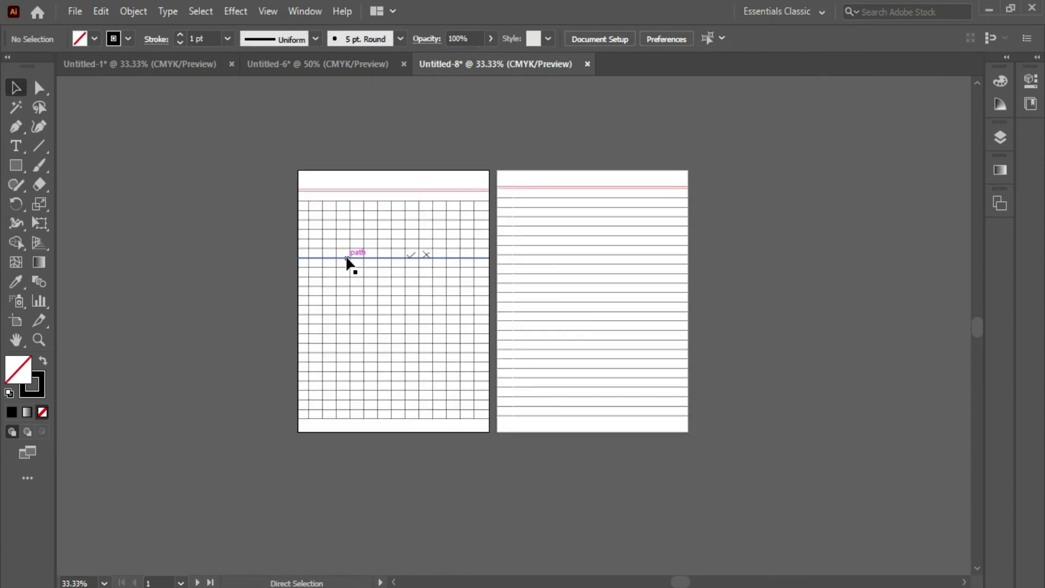
key(ctrl+plus)
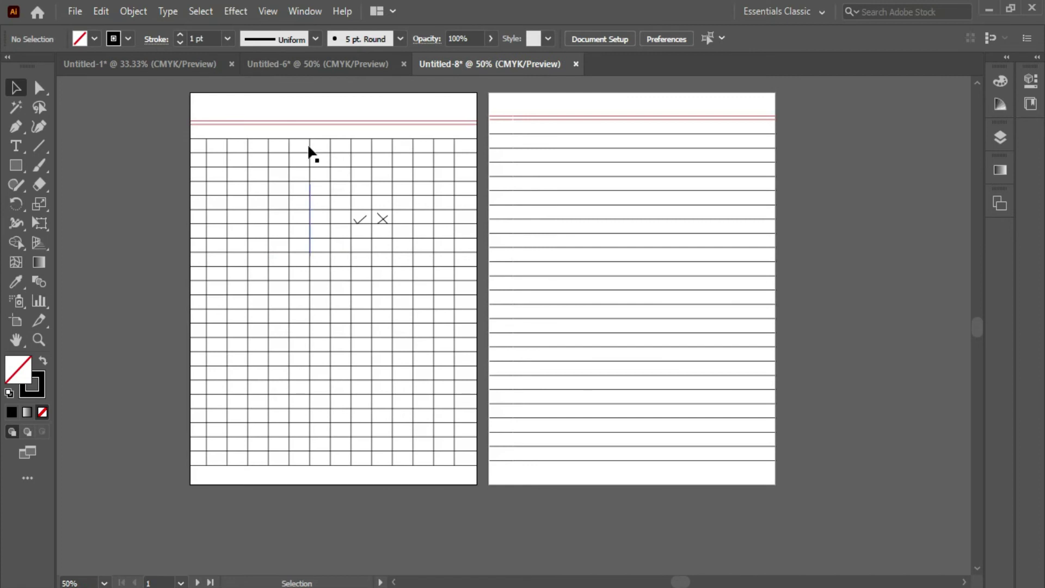
click(341, 65)
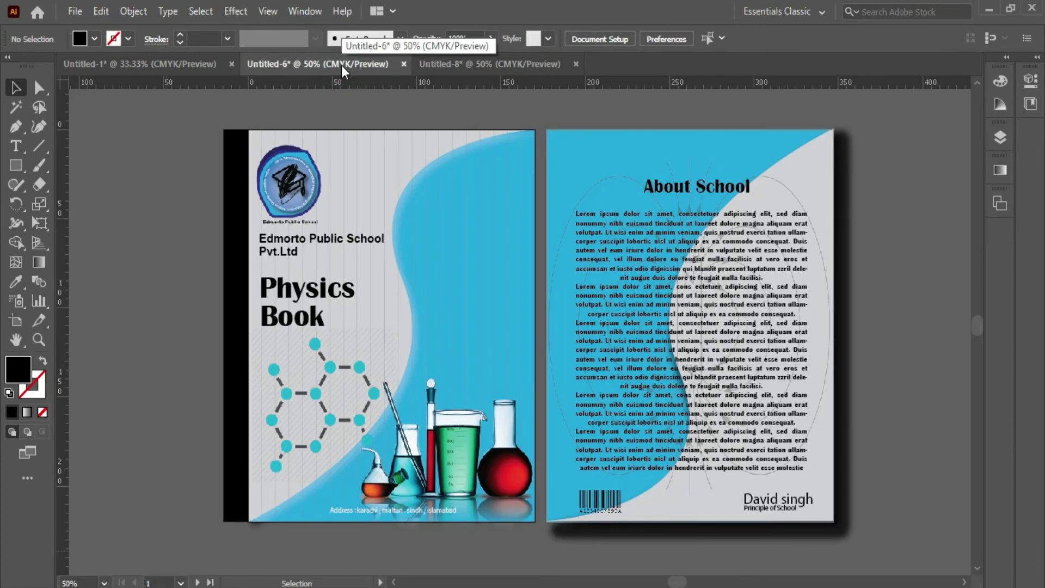
click(413, 64)
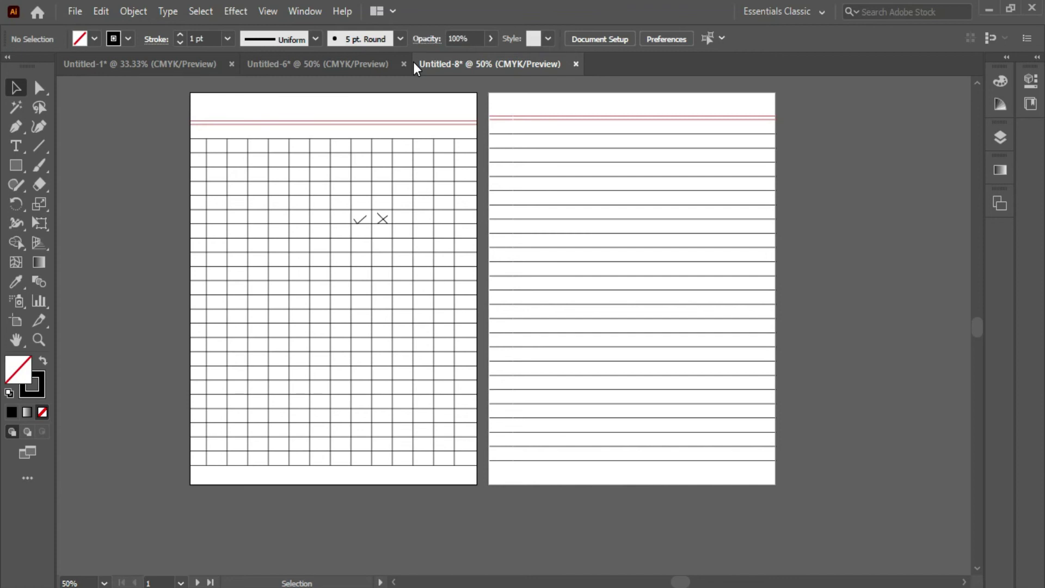
click(363, 59)
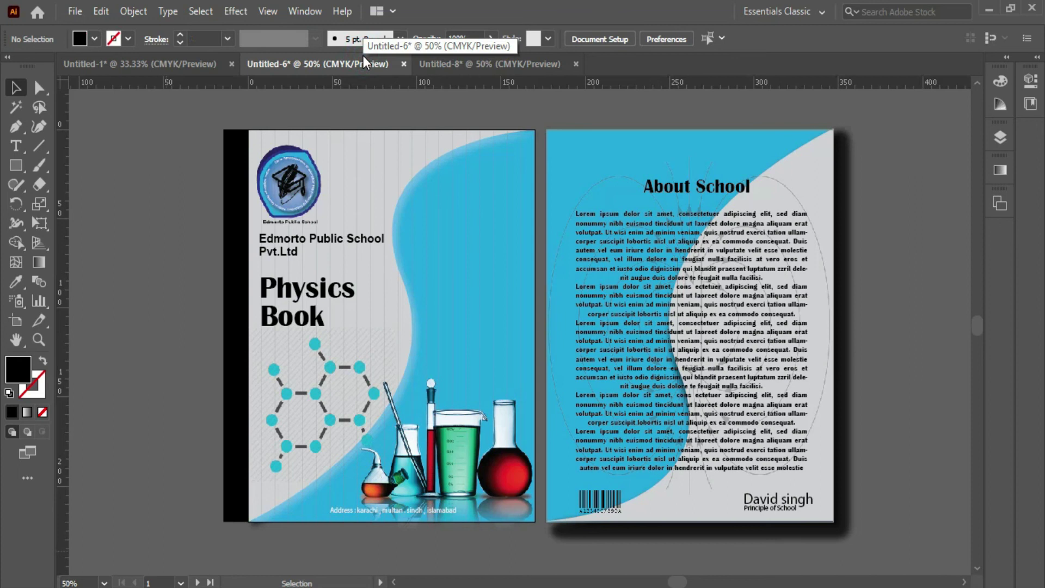
click(195, 61)
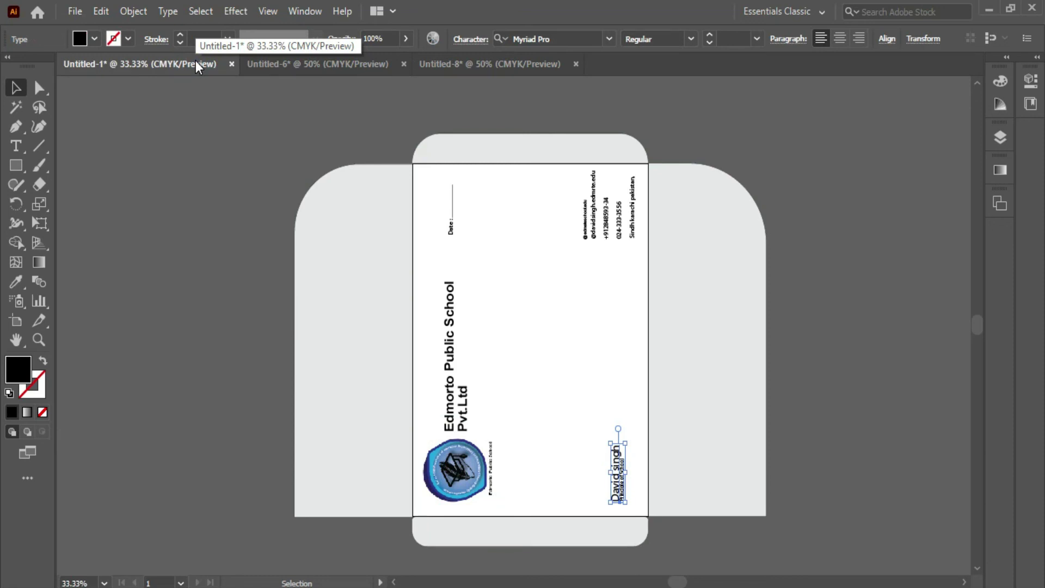
click(286, 60)
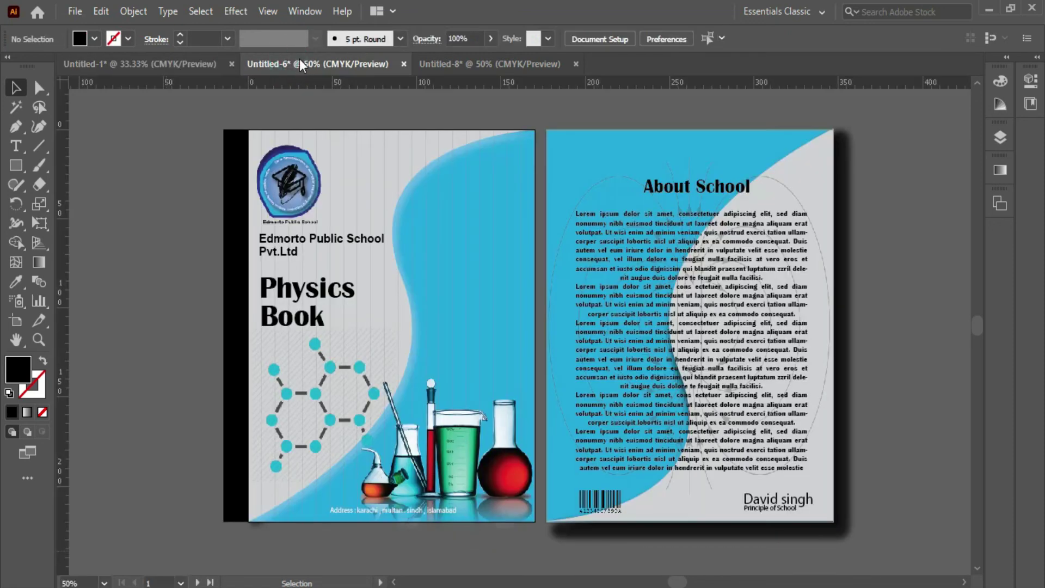
click(489, 59)
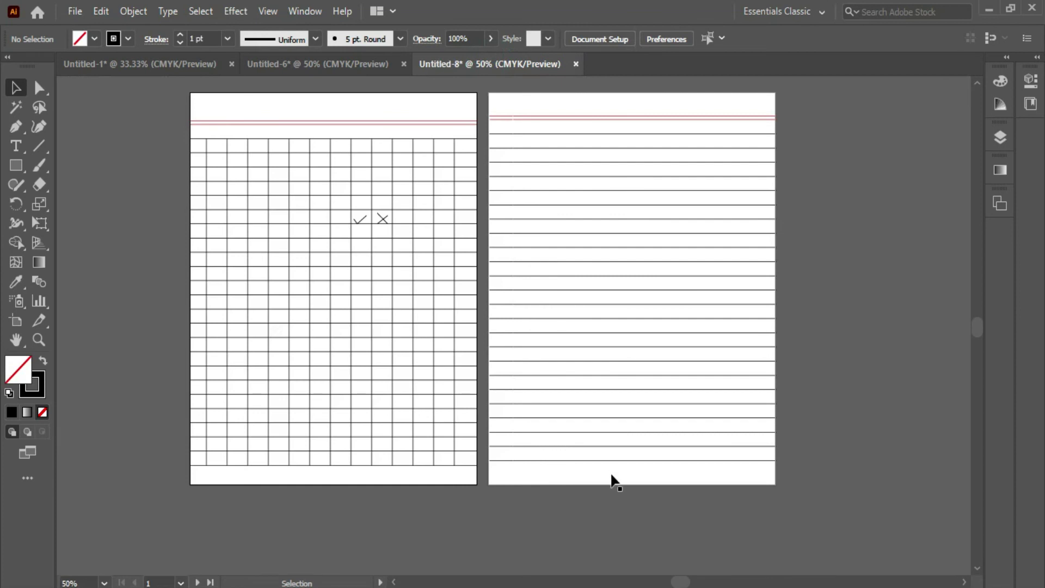